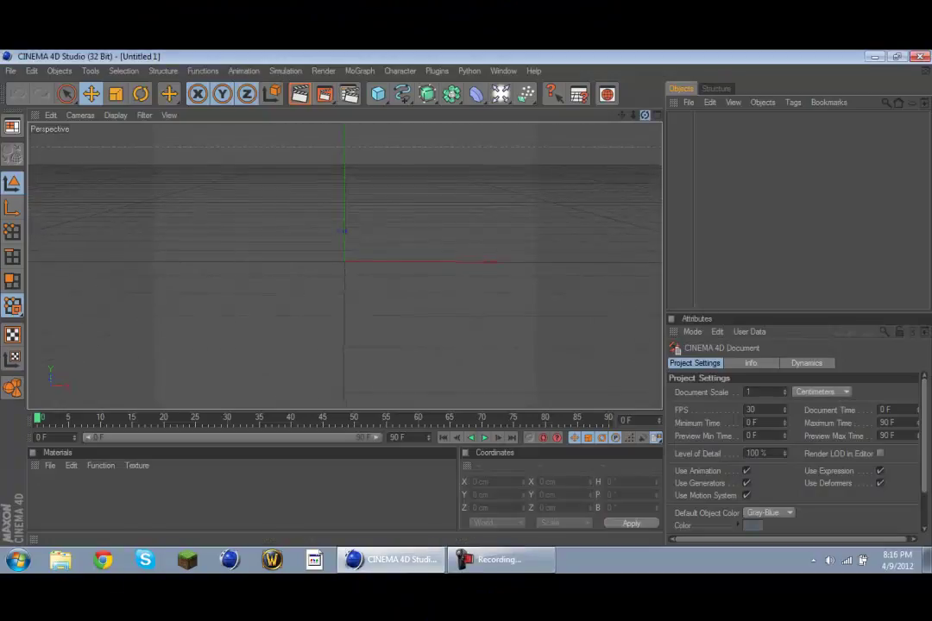
Add a MoText title reading 'OblivionGameing' and move it left and up
click(359, 70)
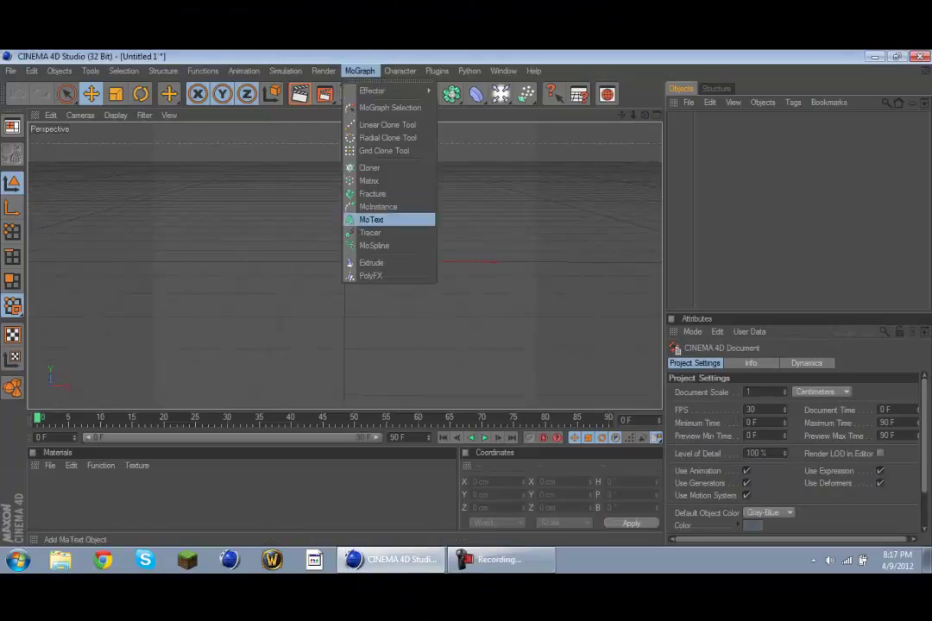
click(374, 219)
click(695, 422)
text(OblivionGaming)
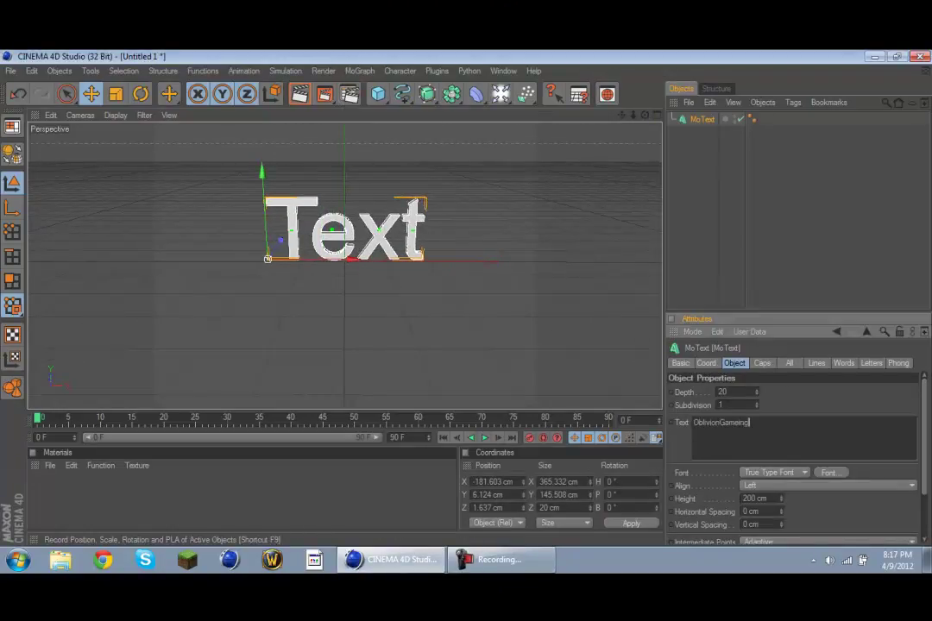
key(Return)
drag(267, 259, 188, 233)
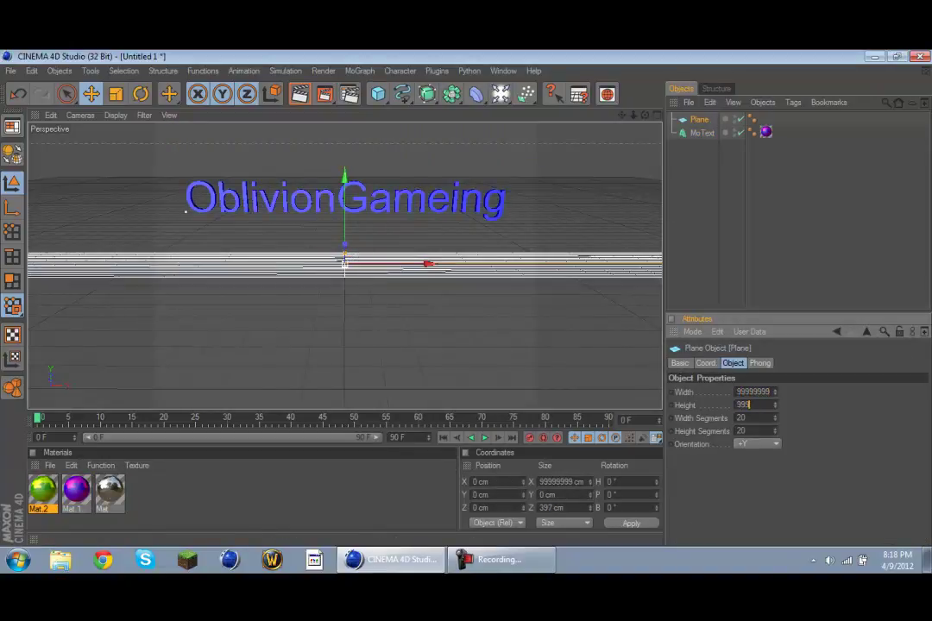
Size the ground plane to 99999999 and apply the silver material to it
text(9999)
key(Return)
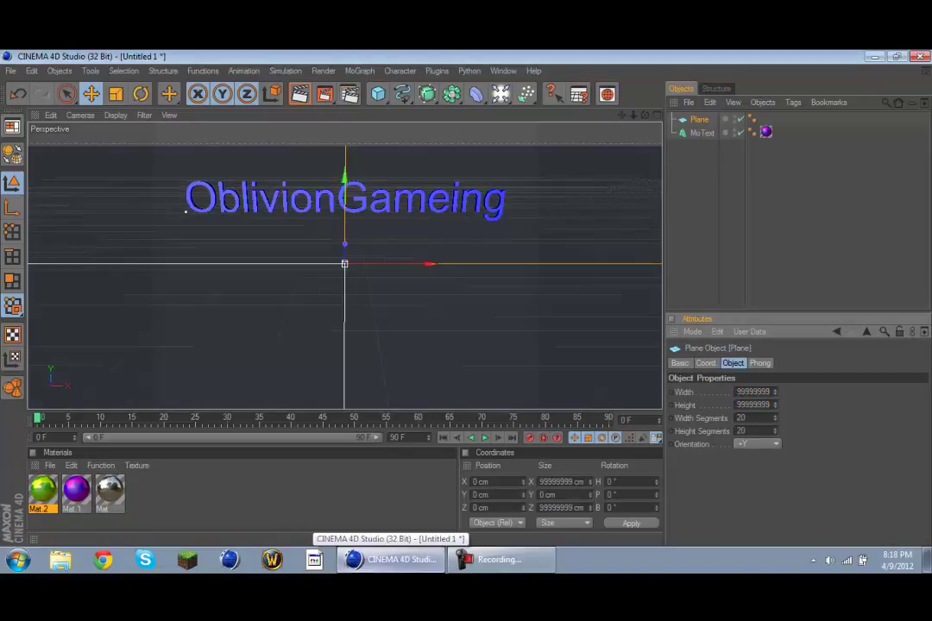
drag(110, 489, 259, 327)
Add a second MoText reading 'Cinema 4D' and place it under OblivionGameing
click(359, 70)
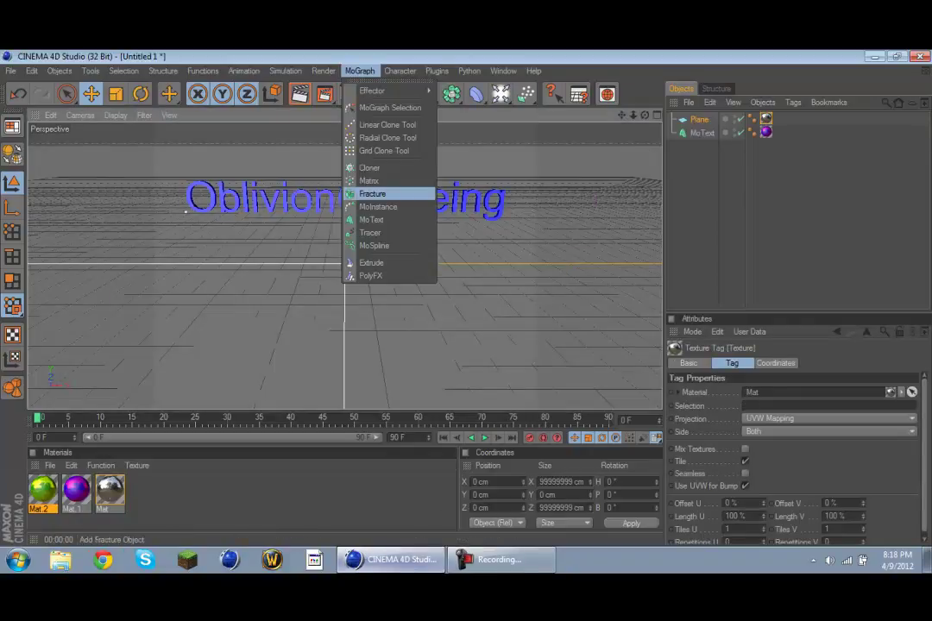
click(371, 219)
text(Cinema 4D)
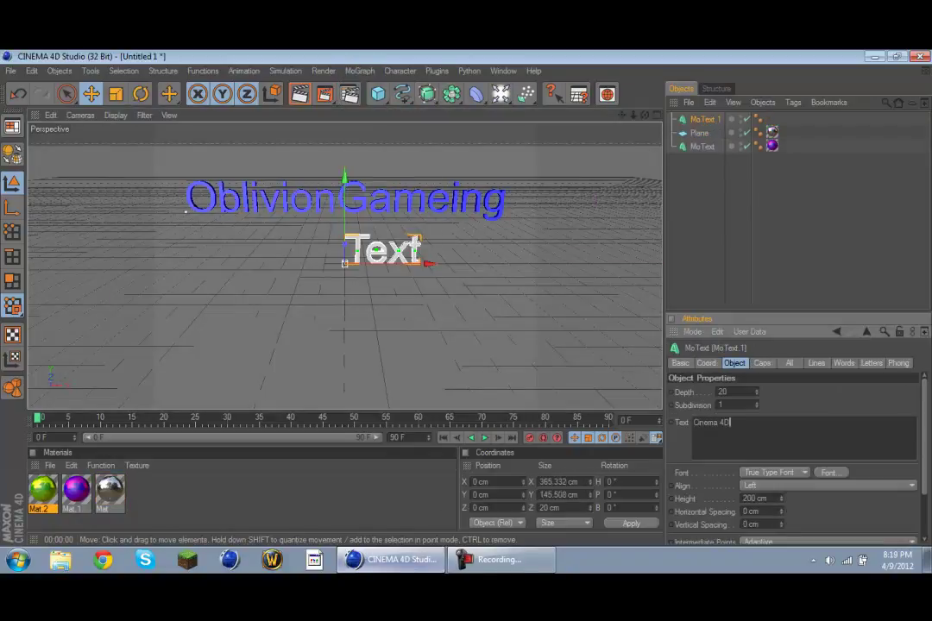
click(586, 362)
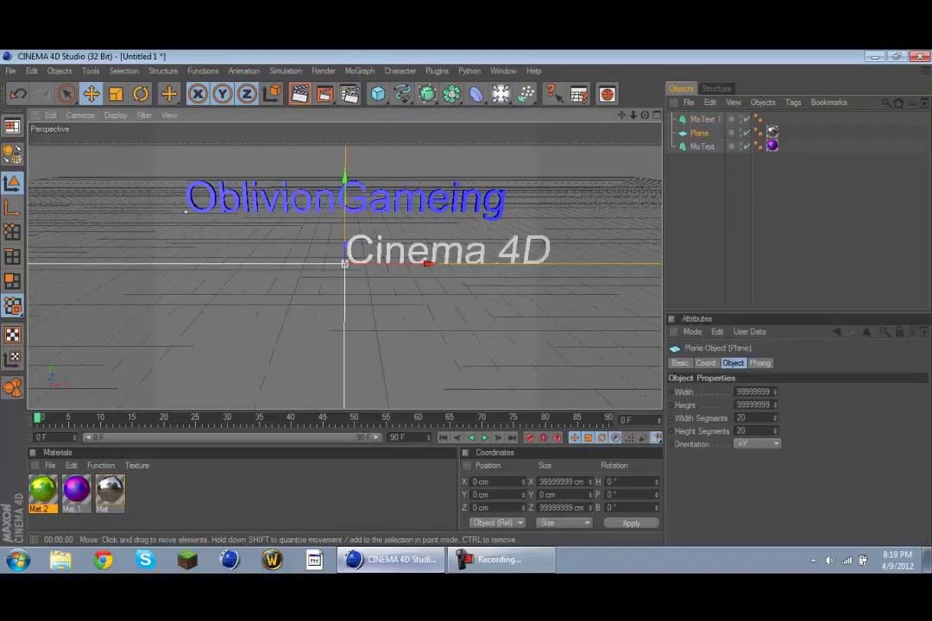
drag(524, 250, 421, 250)
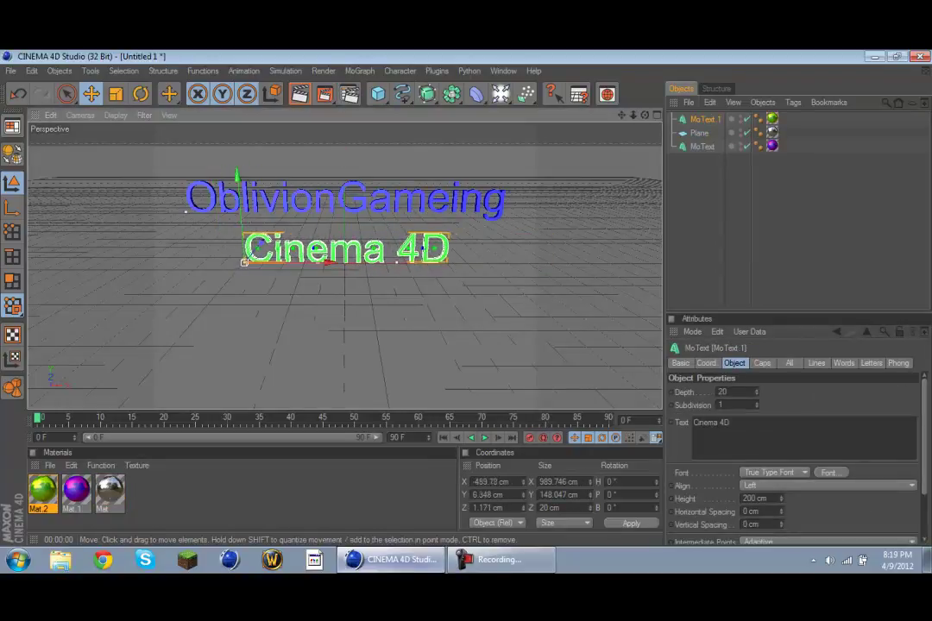
drag(235, 190, 234, 178)
Edit Mat.2 for reflections, render a preview, and lower the second light toward the titles
click(43, 489)
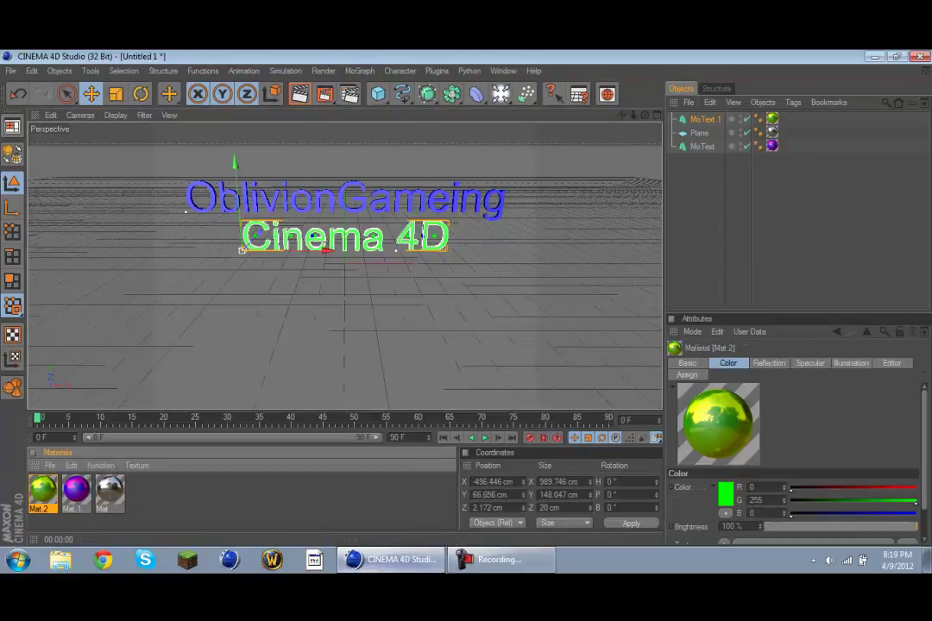
double_click(42, 489)
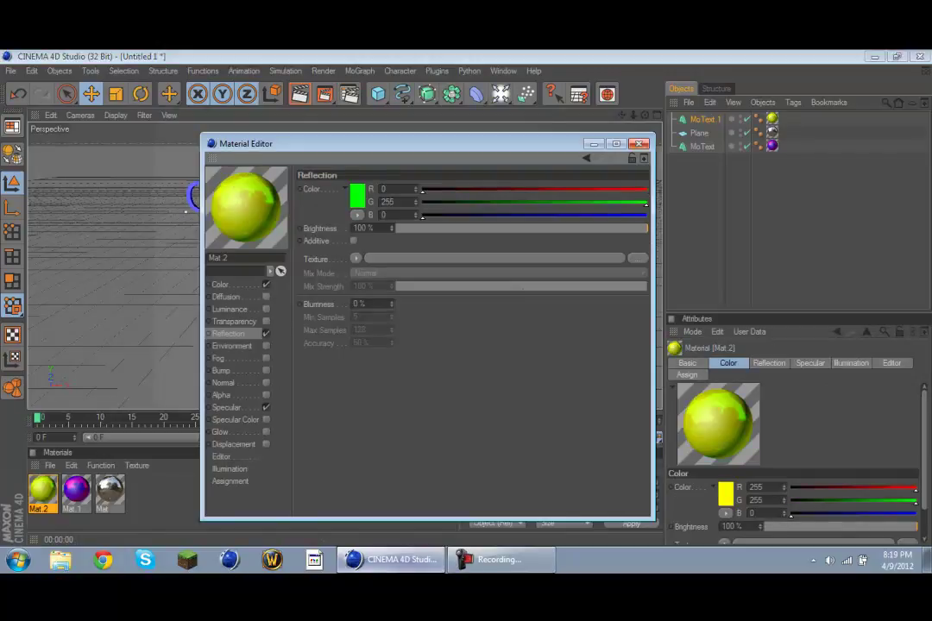
key(ctrl+r)
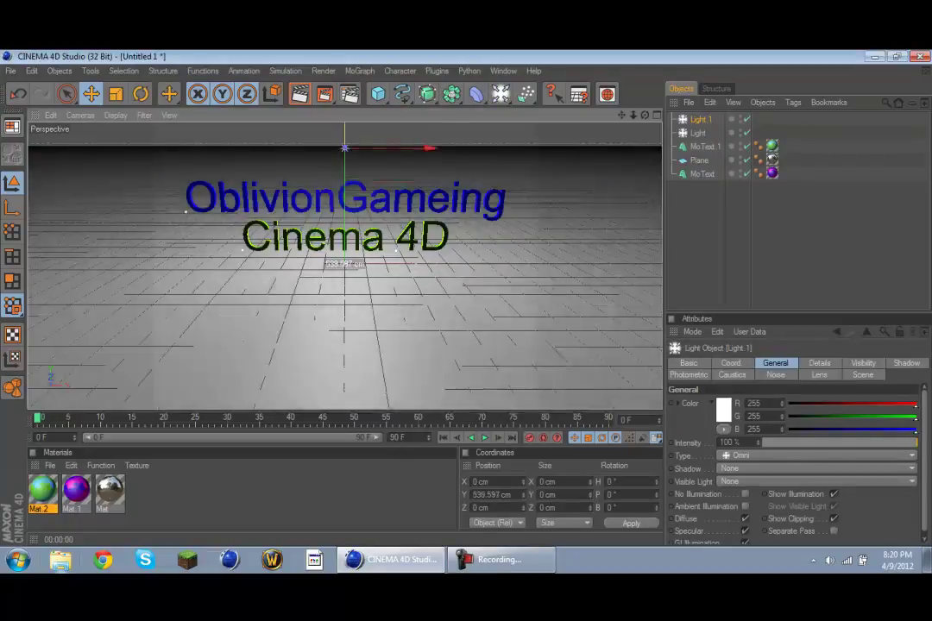
mouse_move(345, 259)
mouse_down()
mouse_move(344, 276)
mouse_move(254, 275)
mouse_move(202, 287)
mouse_move(343, 237)
mouse_up()
Give the first light a Hi-8 lens glow and render a preview
key(ctrl+r)
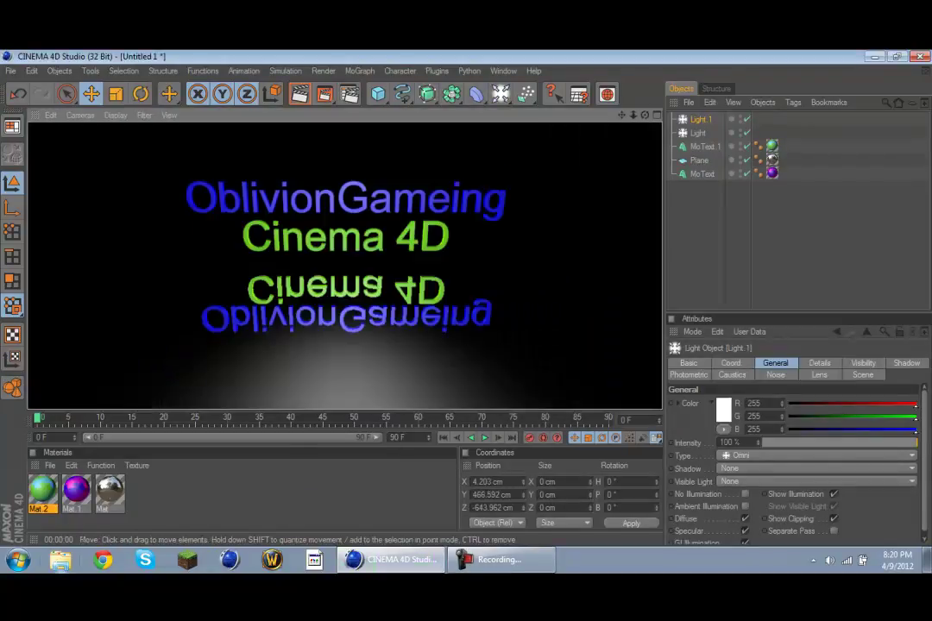
click(345, 259)
click(345, 177)
click(188, 168)
click(819, 374)
click(820, 472)
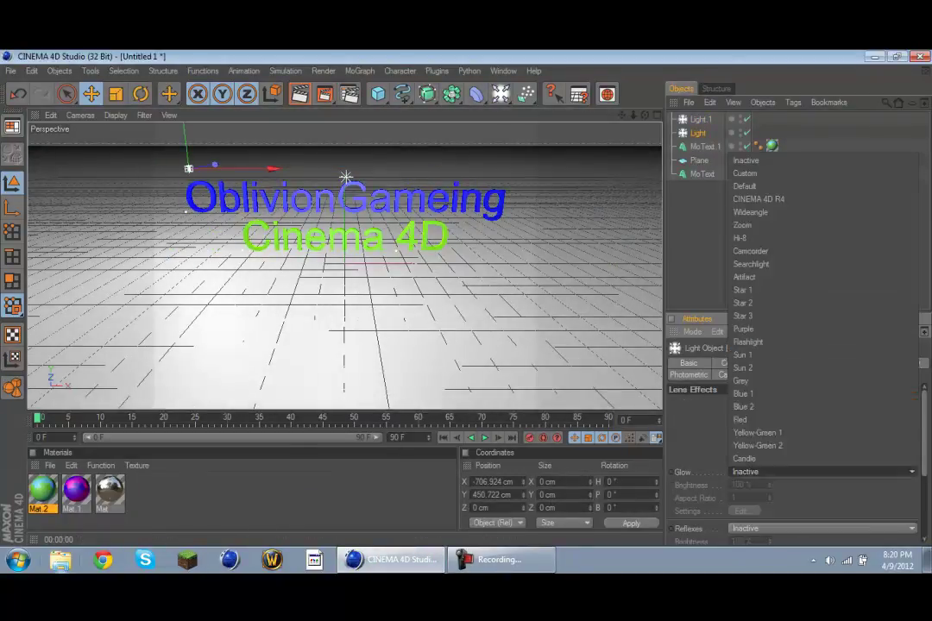
click(742, 328)
click(820, 472)
click(739, 237)
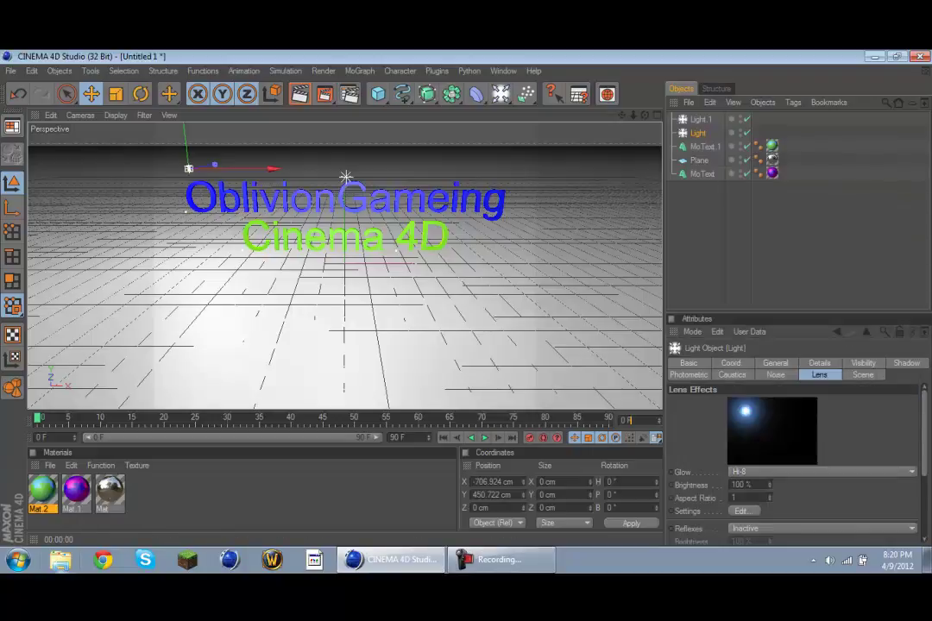
key(ctrl+r)
Change the first light's colour to green
click(689, 363)
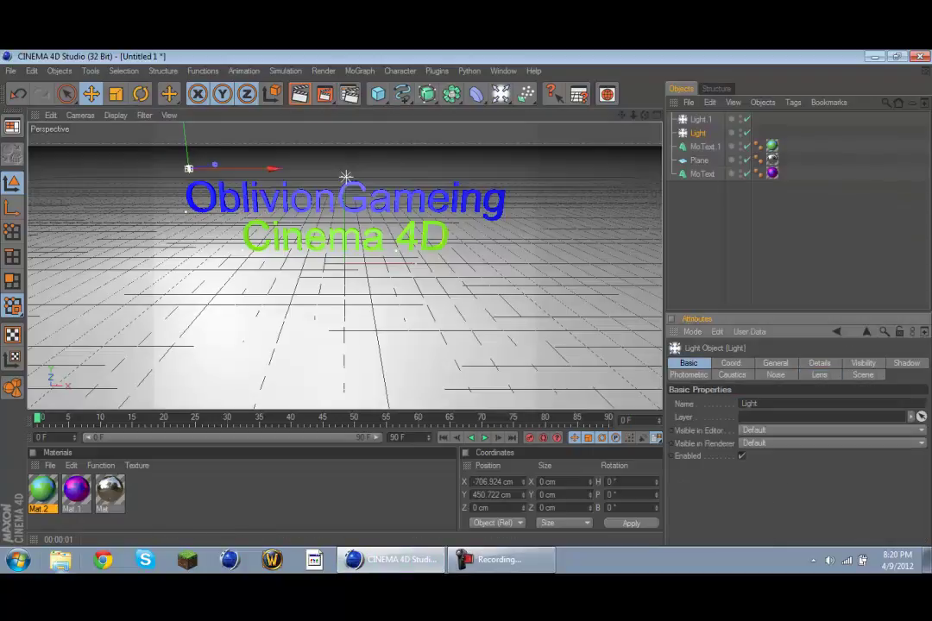
click(775, 363)
drag(915, 402, 787, 403)
mouse_move(914, 416)
mouse_down()
mouse_move(787, 416)
mouse_move(915, 416)
mouse_up()
key(ctrl+r)
drag(915, 429, 787, 429)
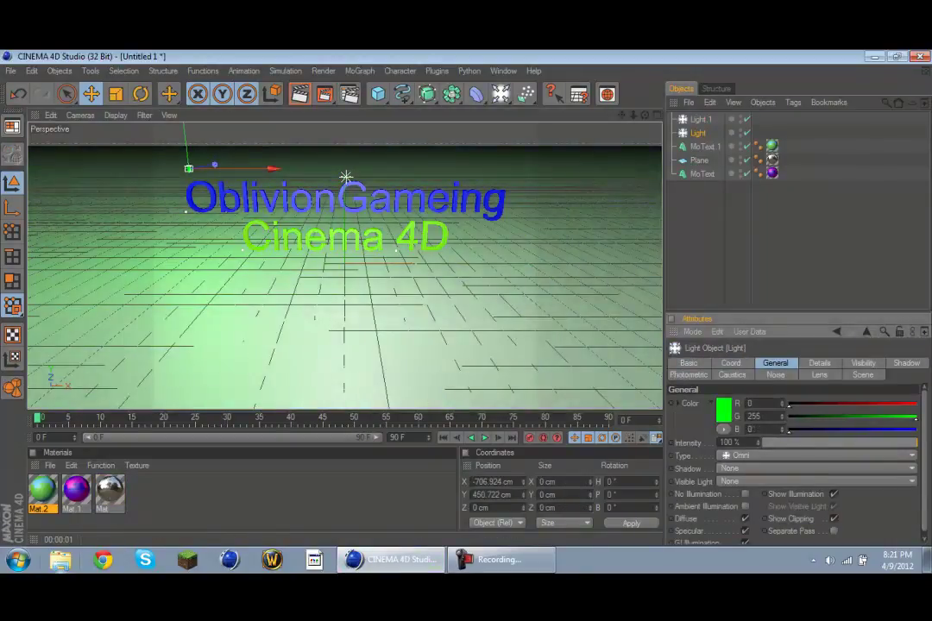
Turn the second light magenta (255/0/255) and start filleting the Cinema 4D title's caps
click(346, 177)
click(700, 119)
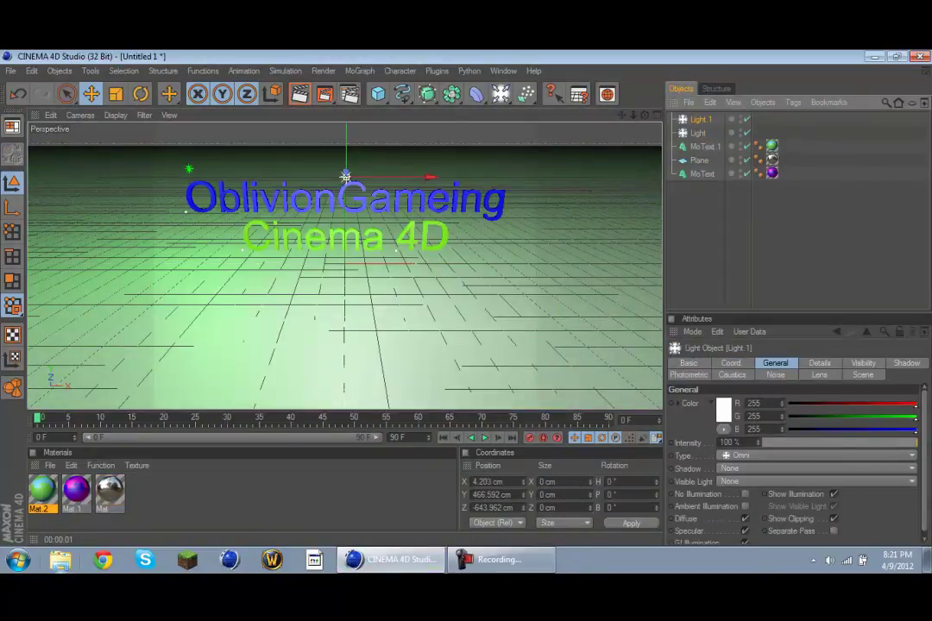
mouse_move(914, 403)
mouse_down()
mouse_move(786, 403)
mouse_move(914, 403)
mouse_up()
drag(914, 429, 787, 429)
key(ctrl+r)
mouse_move(915, 416)
mouse_down()
mouse_move(787, 416)
mouse_move(786, 403)
mouse_up()
key(ctrl+z)
key(ctrl+z)
key(ctrl+z)
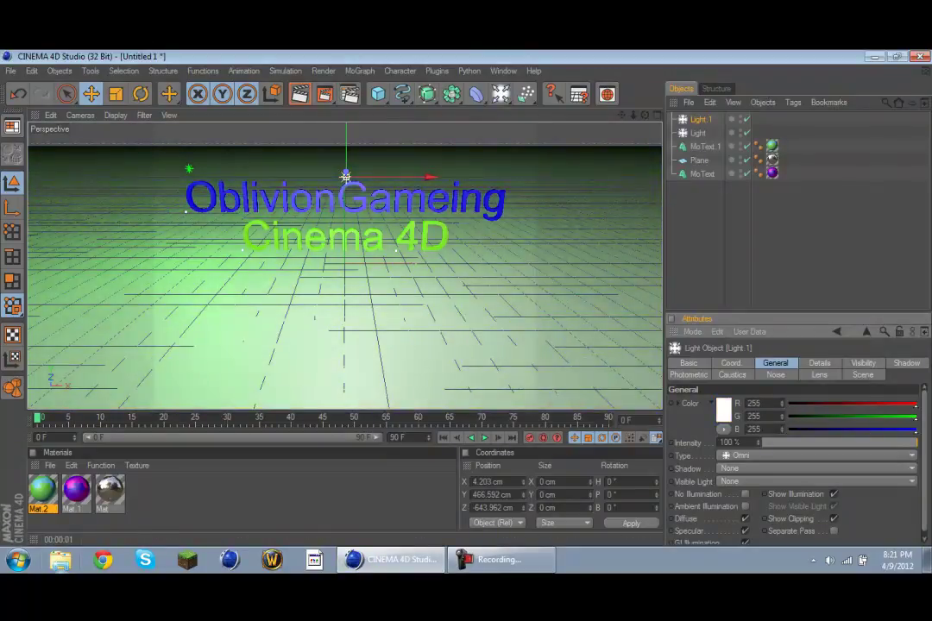
key(ctrl+z)
key(ctrl+z)
key(ctrl+z)
key(ctrl+z)
key(ctrl+z)
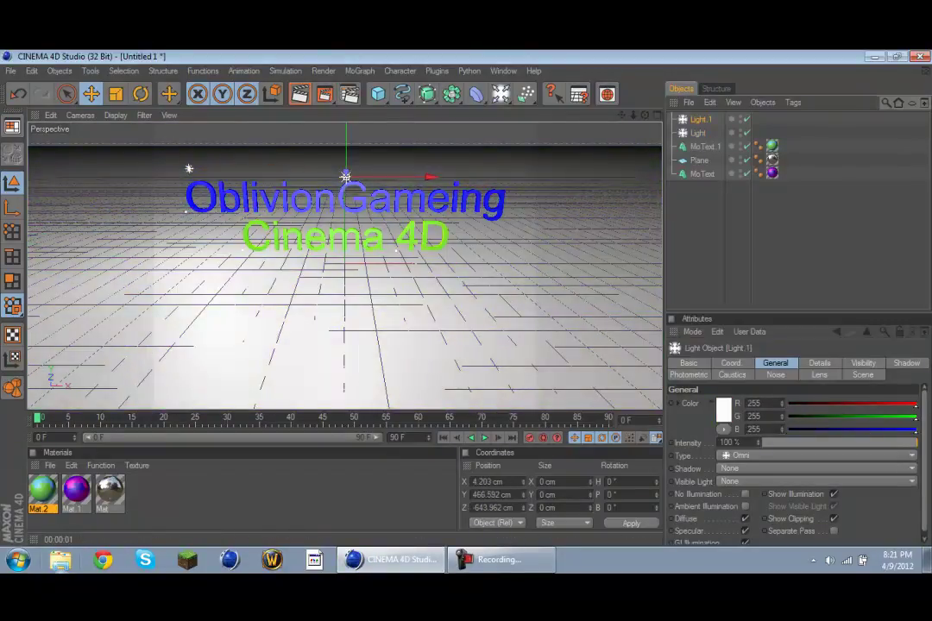
key(ctrl+z)
key(ctrl+z)
key(ctrl+z)
key(ctrl+z)
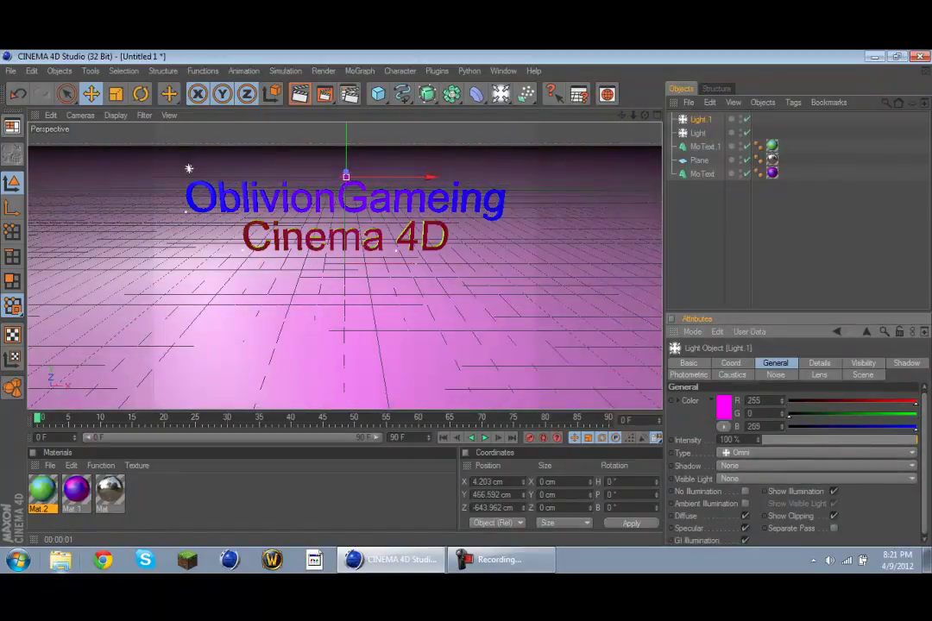
key(ctrl+r)
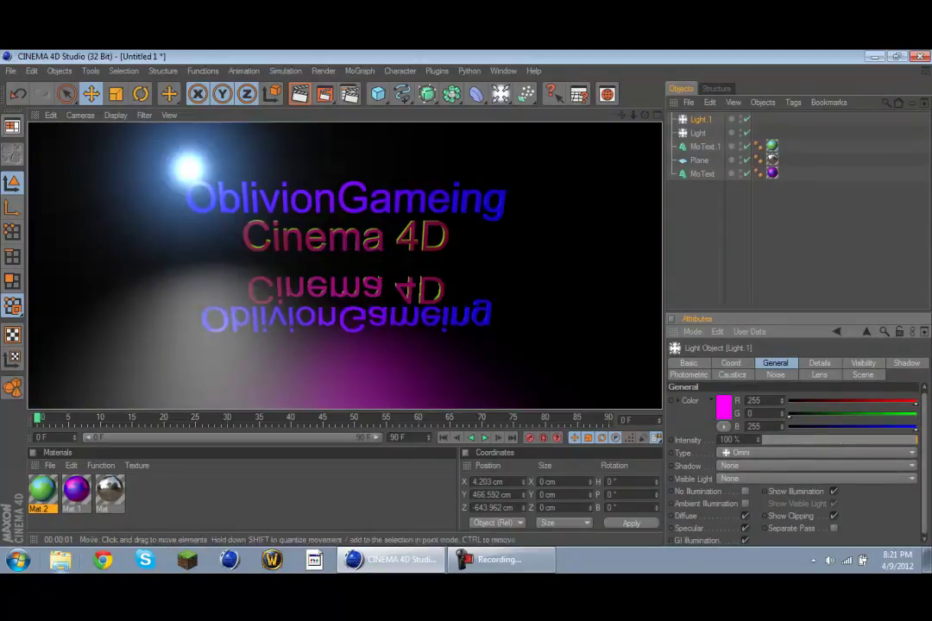
key(ctrl+z)
key(ctrl+z)
key(ctrl+z)
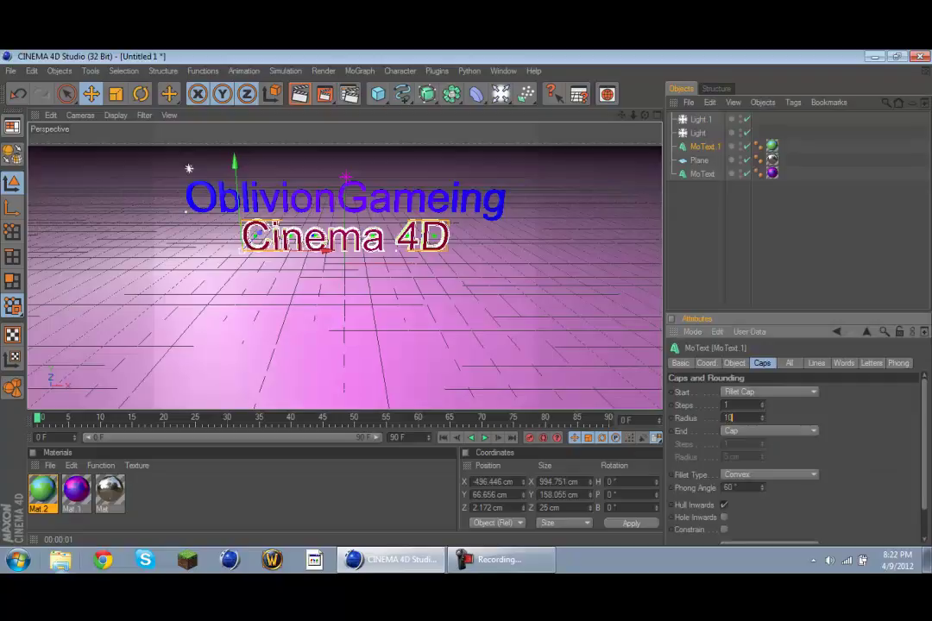
key(ctrl+z)
Give OblivionGameing 10 cm fillet caps on start and end, and render a preview
key(ctrl+r)
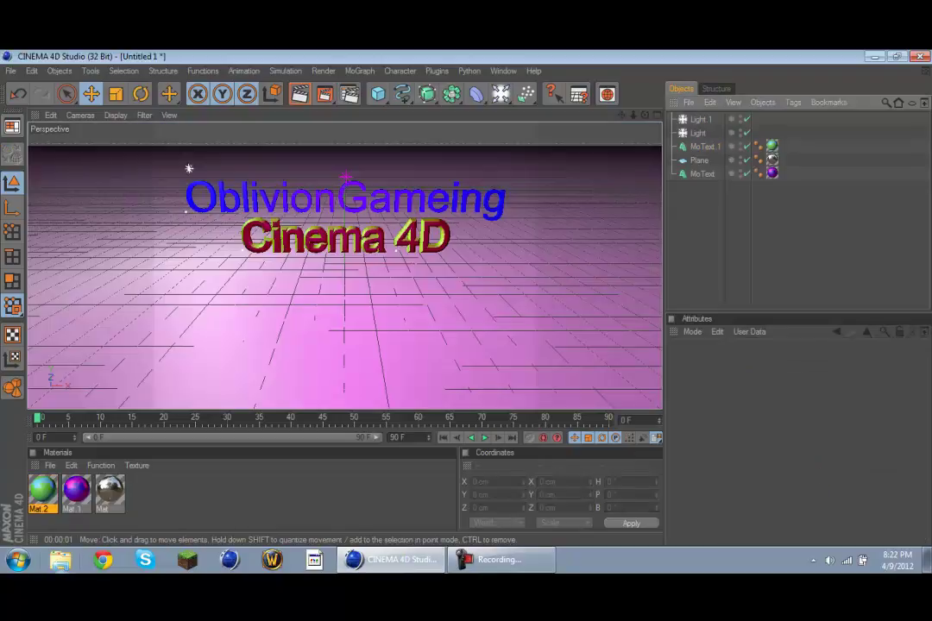
key(ctrl+z)
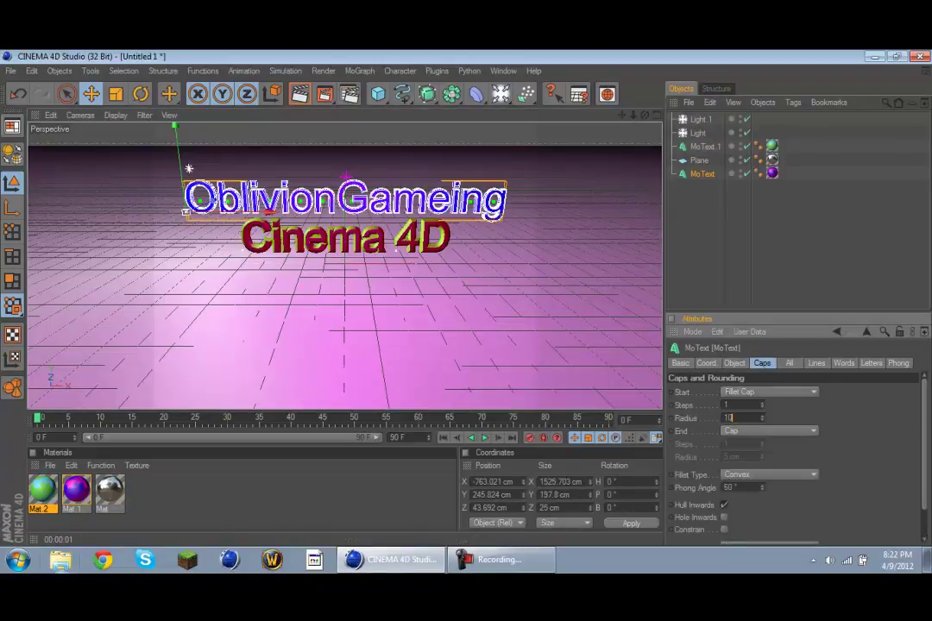
key(ctrl+r)
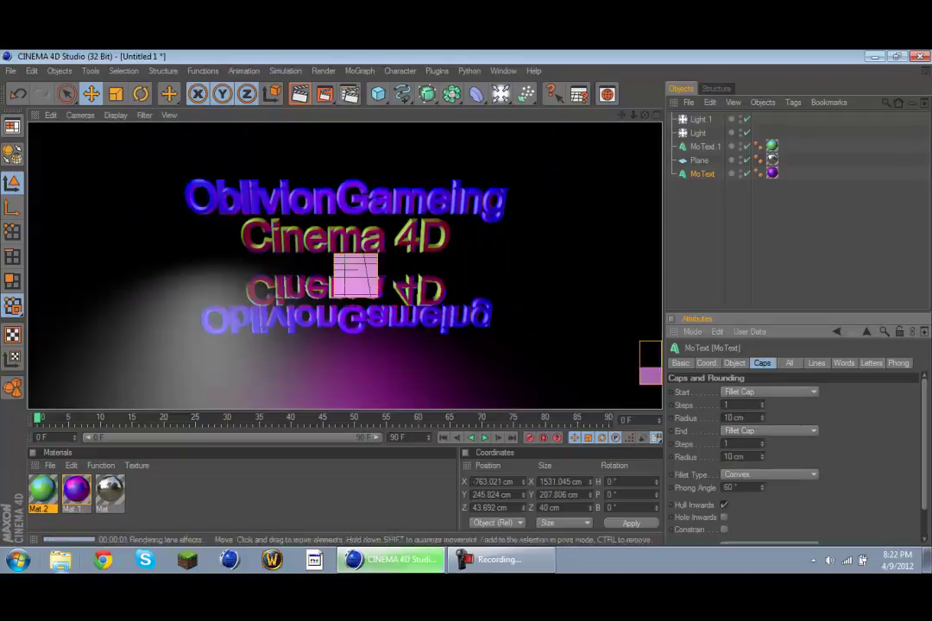
Select the floor plane and add a third light, Light.2
click(345, 328)
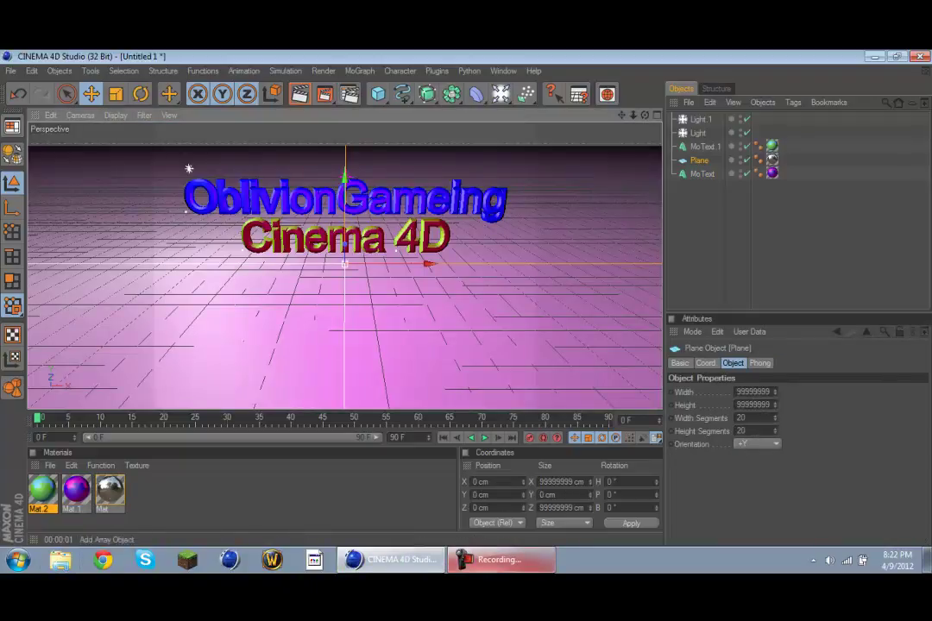
click(550, 93)
click(436, 71)
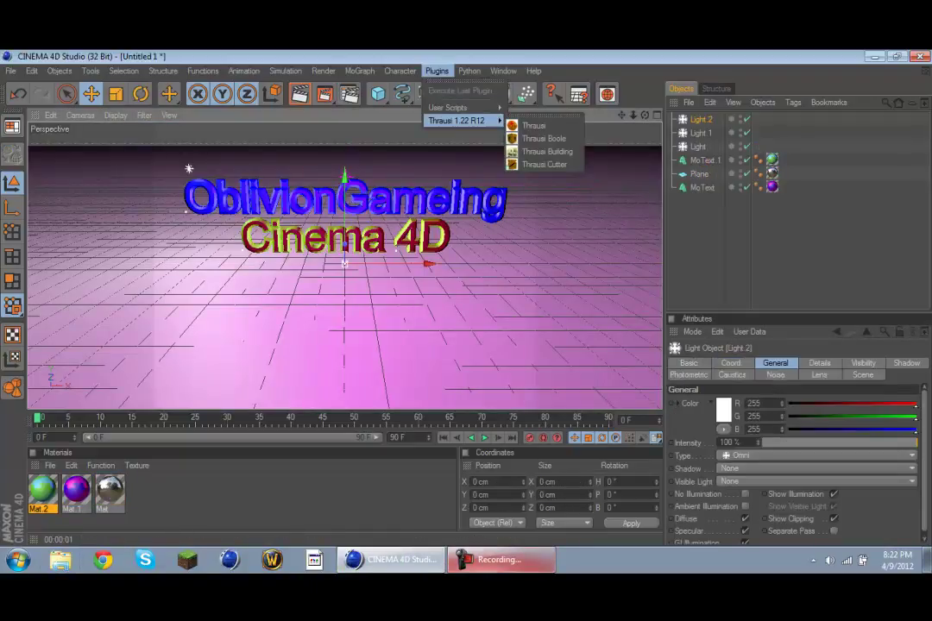
Add a sphere and move it above and right of the title
click(360, 71)
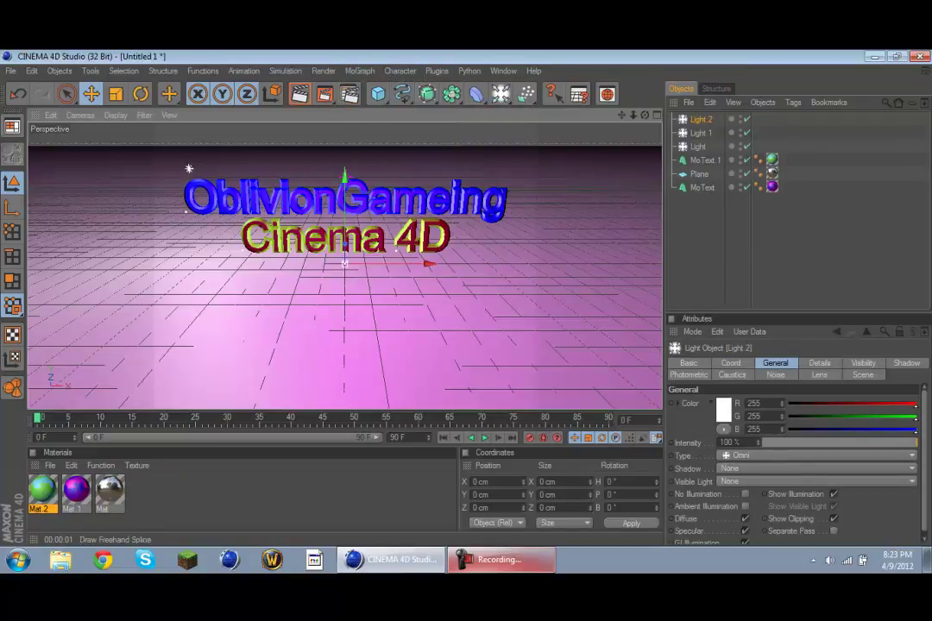
click(377, 93)
click(449, 104)
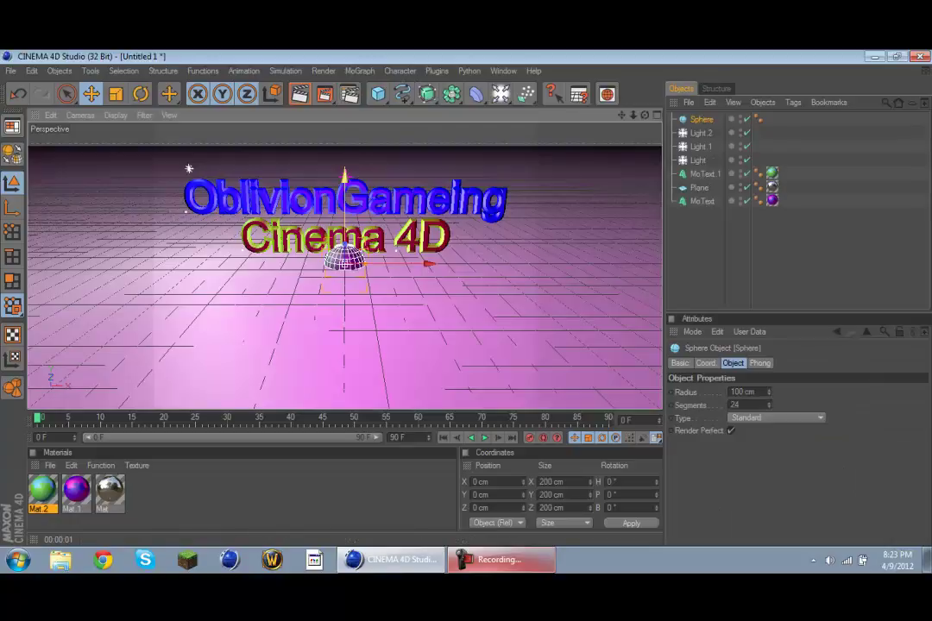
mouse_move(345, 257)
mouse_down()
mouse_move(343, 150)
mouse_move(500, 146)
mouse_move(433, 146)
mouse_up()
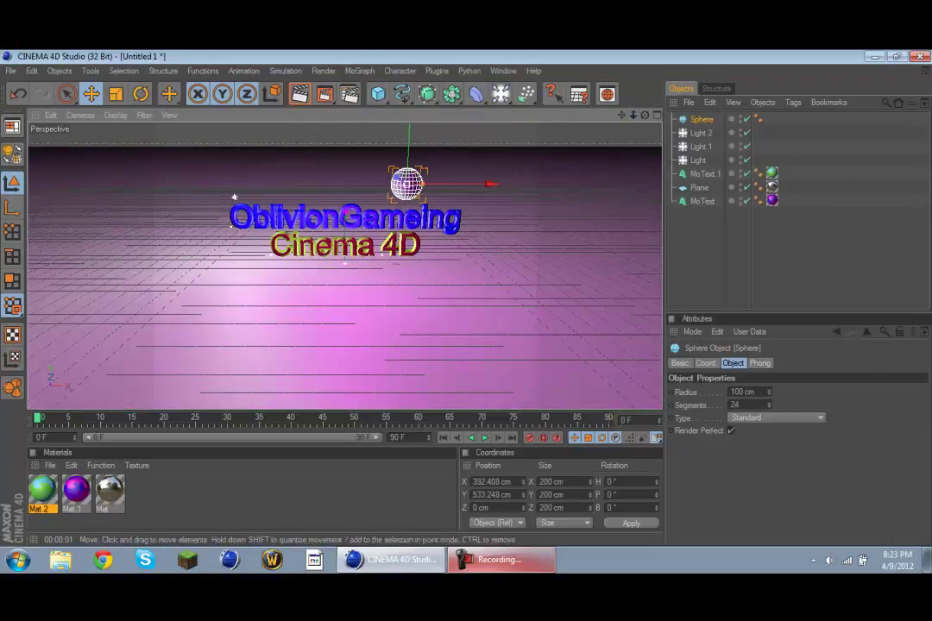
Create a yellow reflective material Mat.3 and apply it to the sphere
click(299, 93)
double_click(172, 492)
double_click(42, 489)
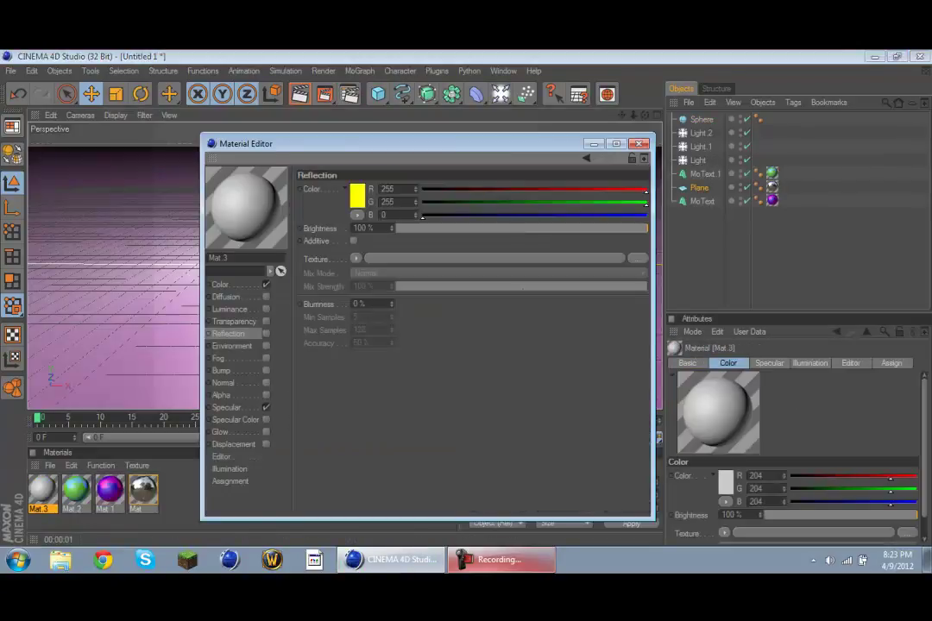
click(265, 333)
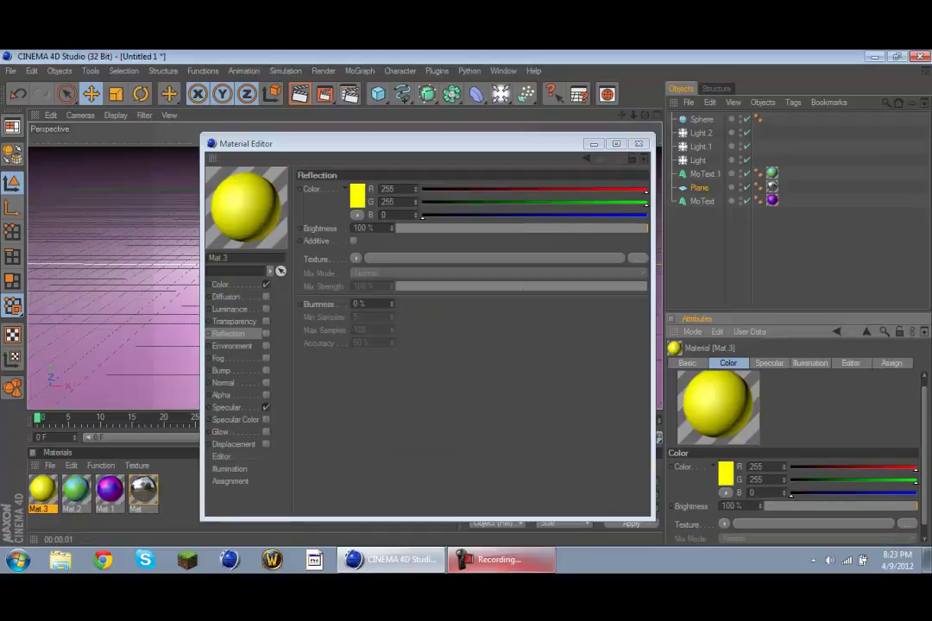
click(638, 143)
drag(42, 490, 702, 119)
click(299, 93)
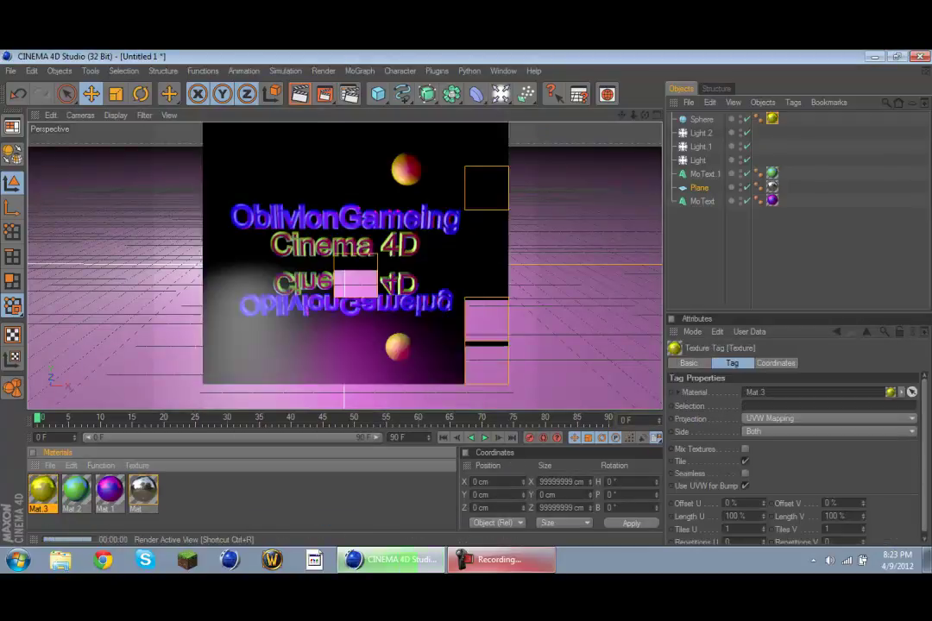
click(701, 119)
Put the sphere in a Cloner set to Grid Array, shifted further right
alt+click(427, 93)
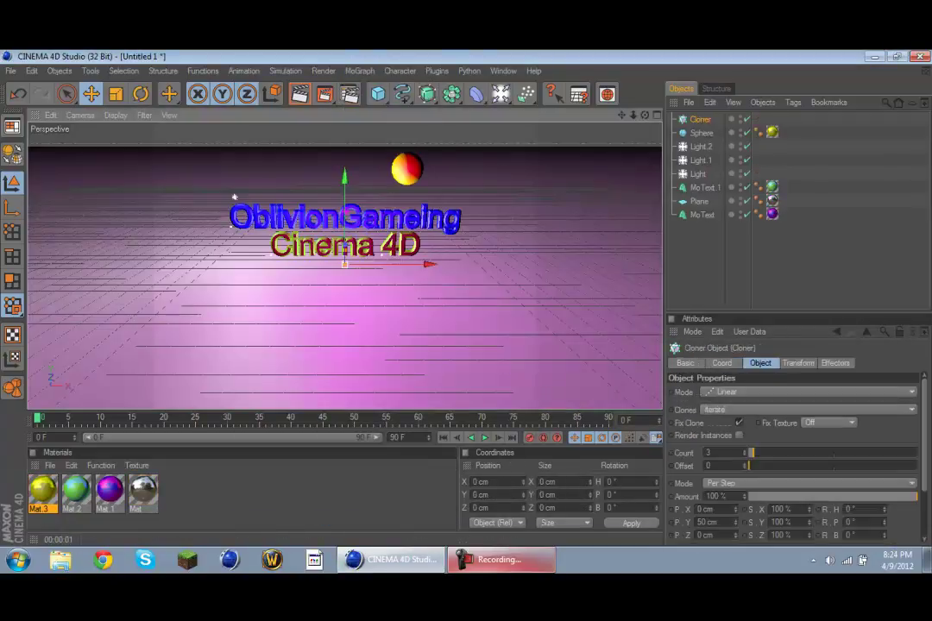
drag(701, 133, 700, 119)
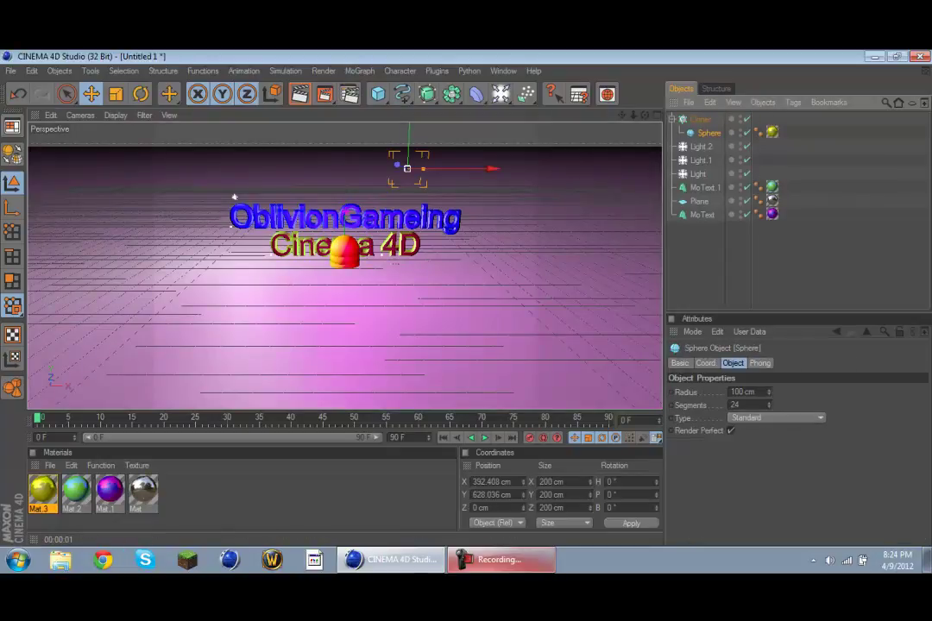
click(700, 119)
drag(406, 173, 634, 171)
click(791, 391)
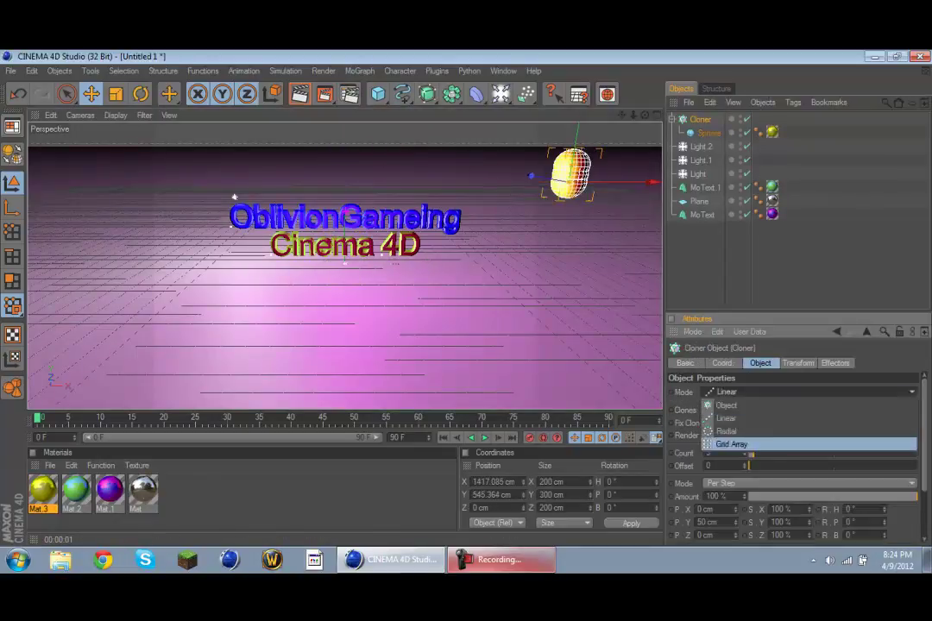
click(733, 440)
Add a Random effector and adjust its X offset to about -89 cm
click(360, 71)
click(466, 341)
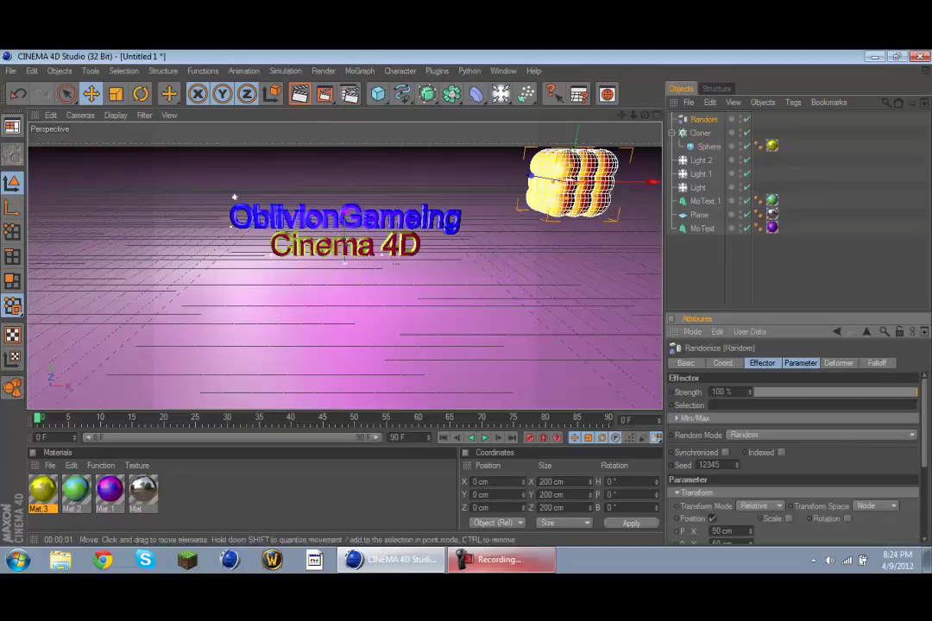
scroll(794, 449, down, 2)
drag(750, 472, 750, 498)
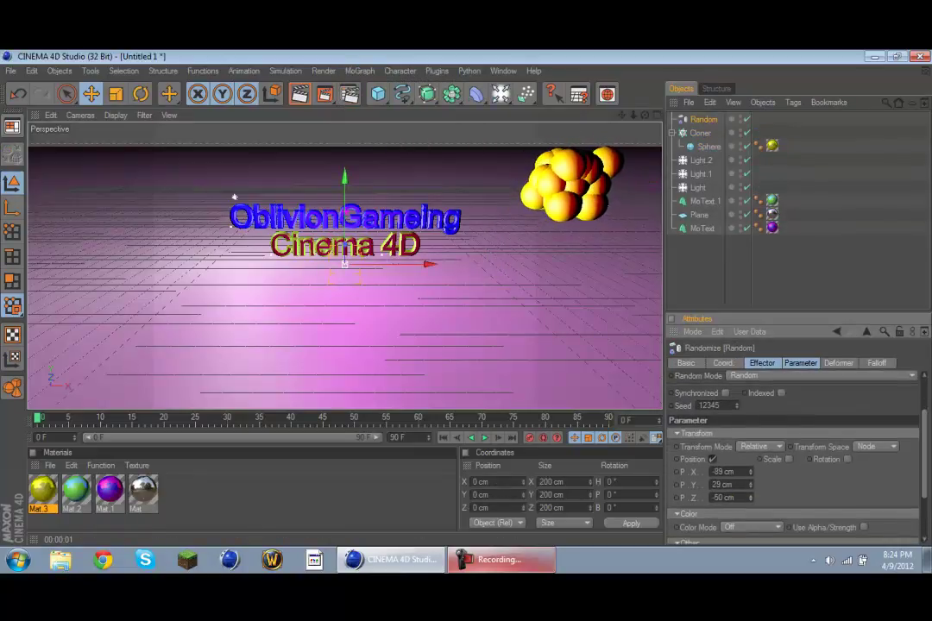
Undo the sphere rearrangement and place the Random effector under the Cloner
right_click(690, 112)
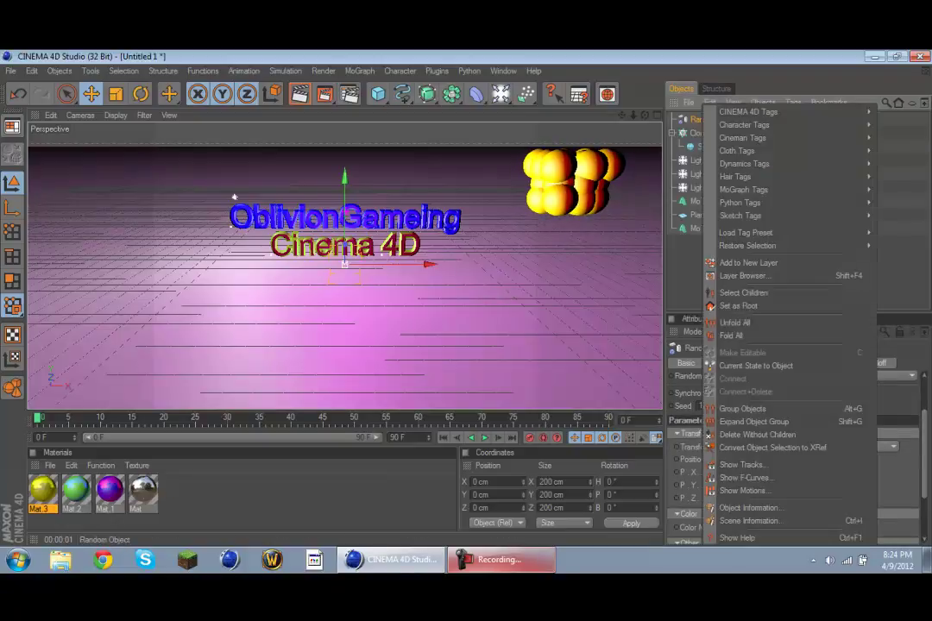
click(709, 101)
click(727, 122)
click(360, 71)
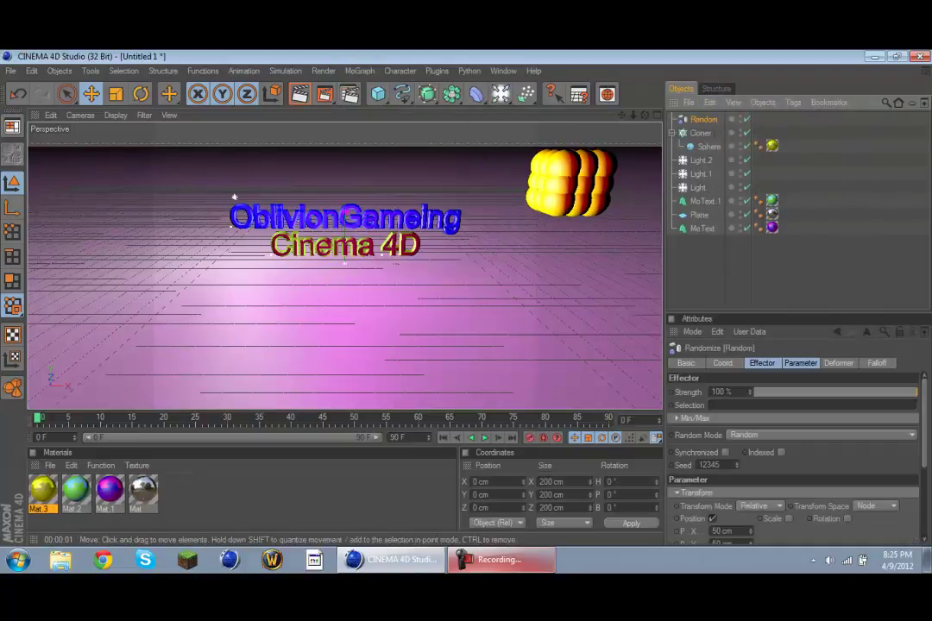
key(ctrl+z)
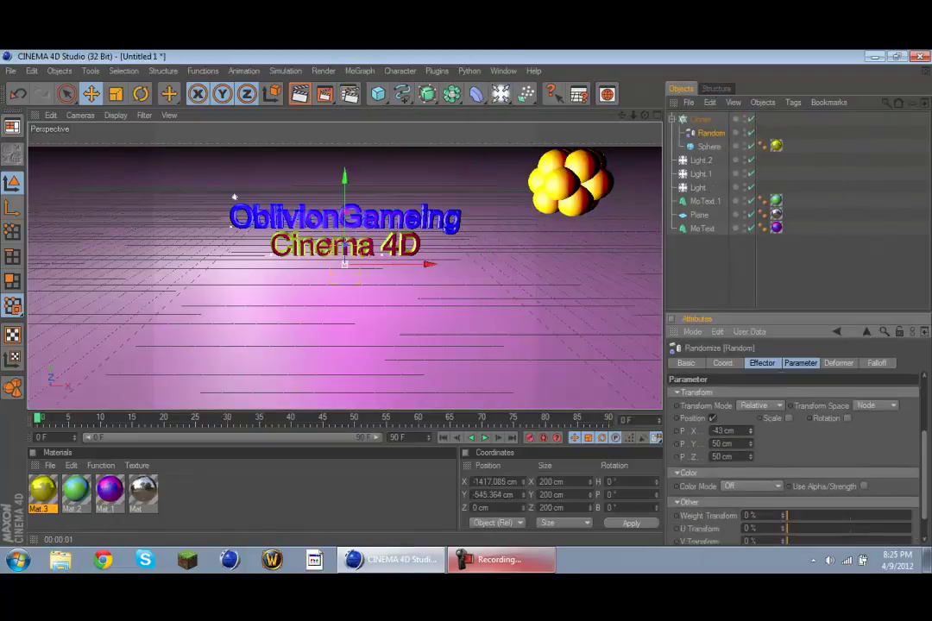
key(ctrl+z)
Set the Random effector's P.X, P.Y and P.Z position offsets to 50 cm
key(ctrl+z)
scroll(794, 431, up, 2)
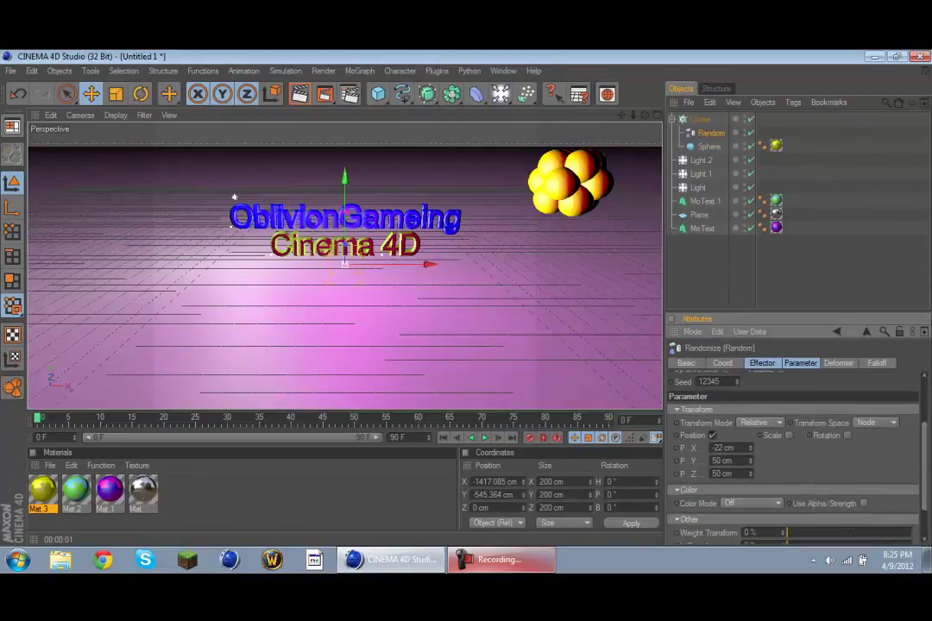
key(ctrl+z)
key(ctrl+z)
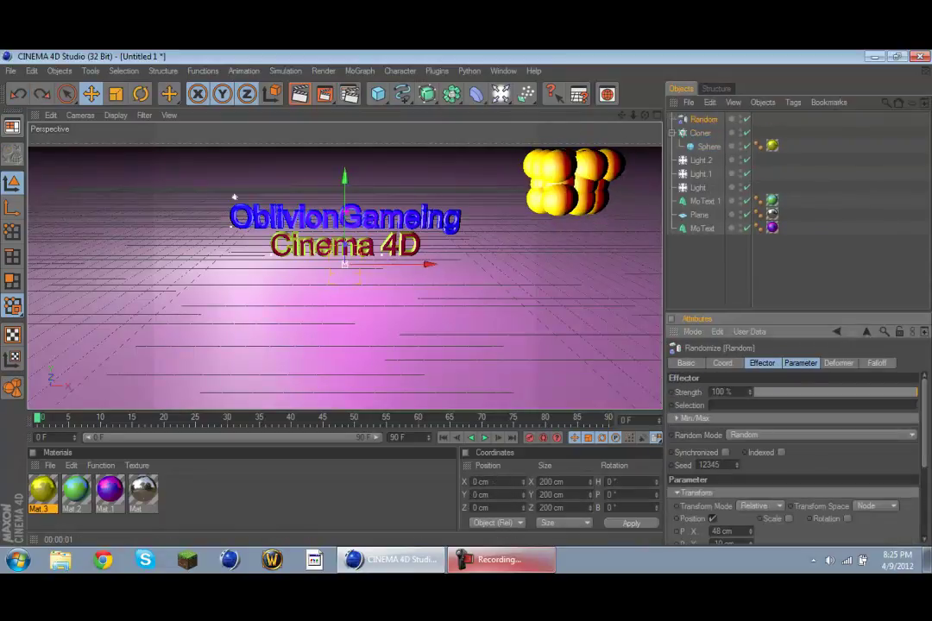
scroll(794, 457, down, 3)
key(ctrl+z)
text(50)
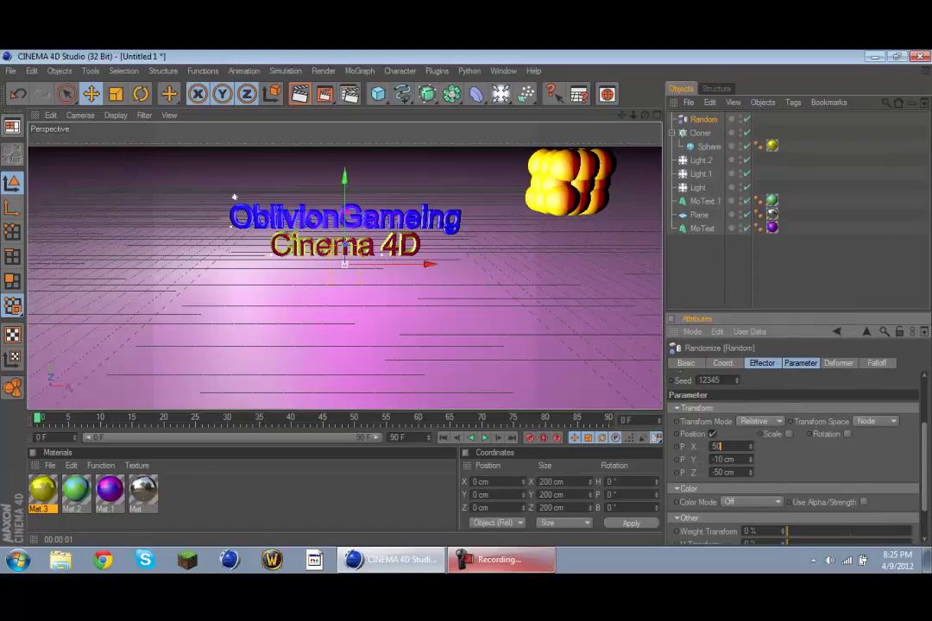
key(Return)
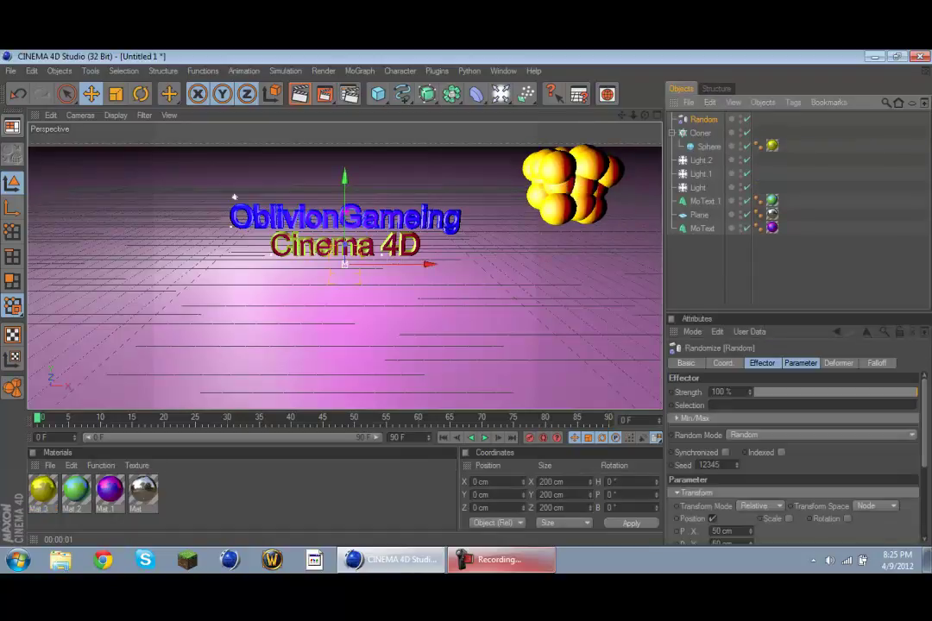
scroll(794, 431, down, 3)
key(Return)
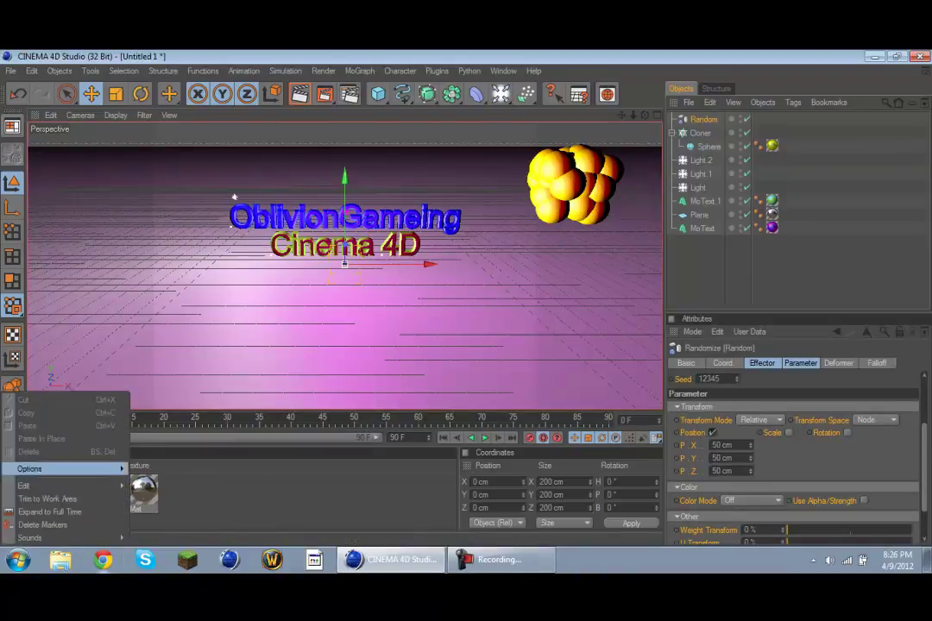
Set the animation end frame to 420 and realign the Cinema 4D text under OblivionGameing
click(31, 401)
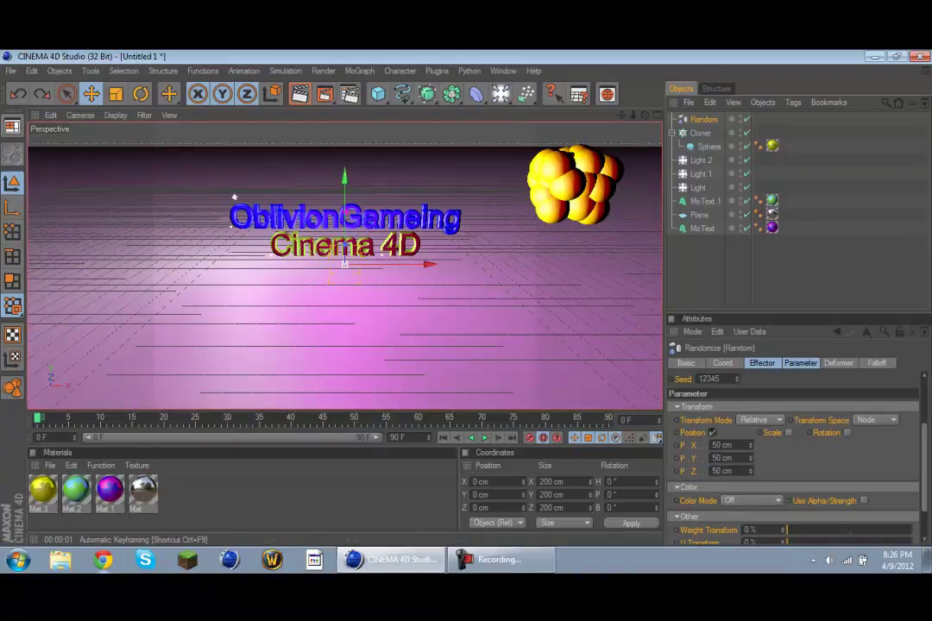
drag(345, 246, 67, 246)
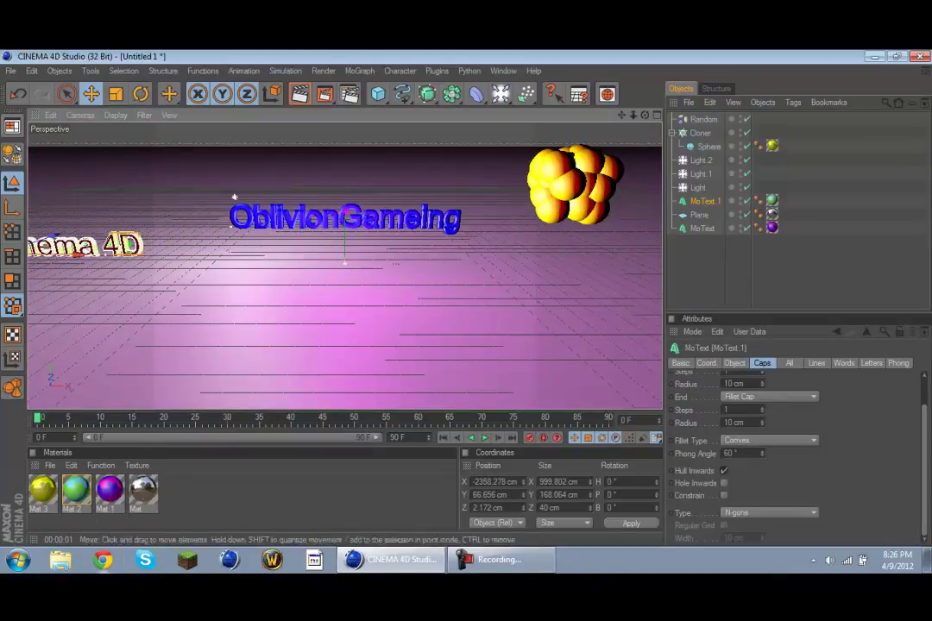
text(420)
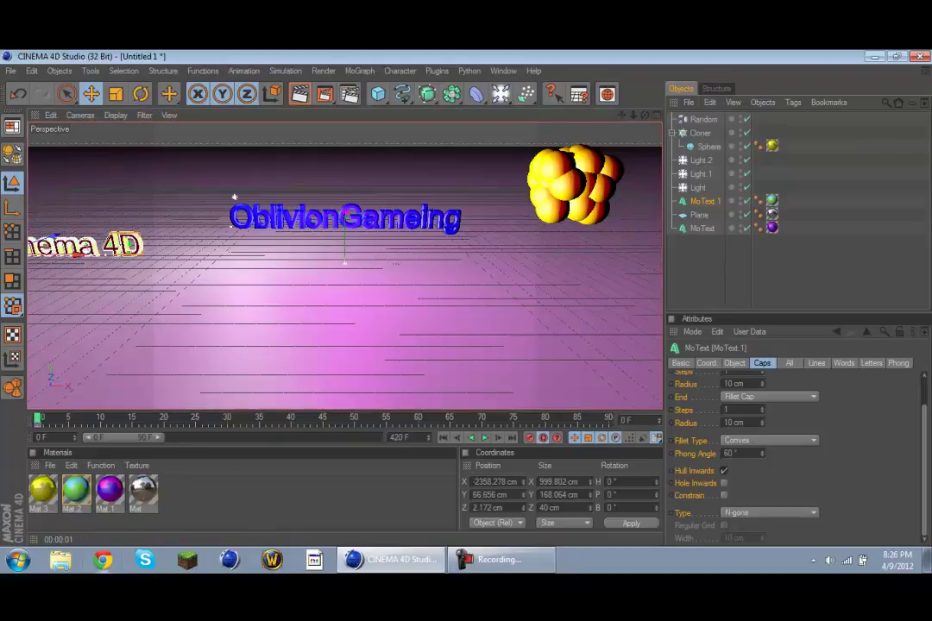
drag(86, 246, 357, 246)
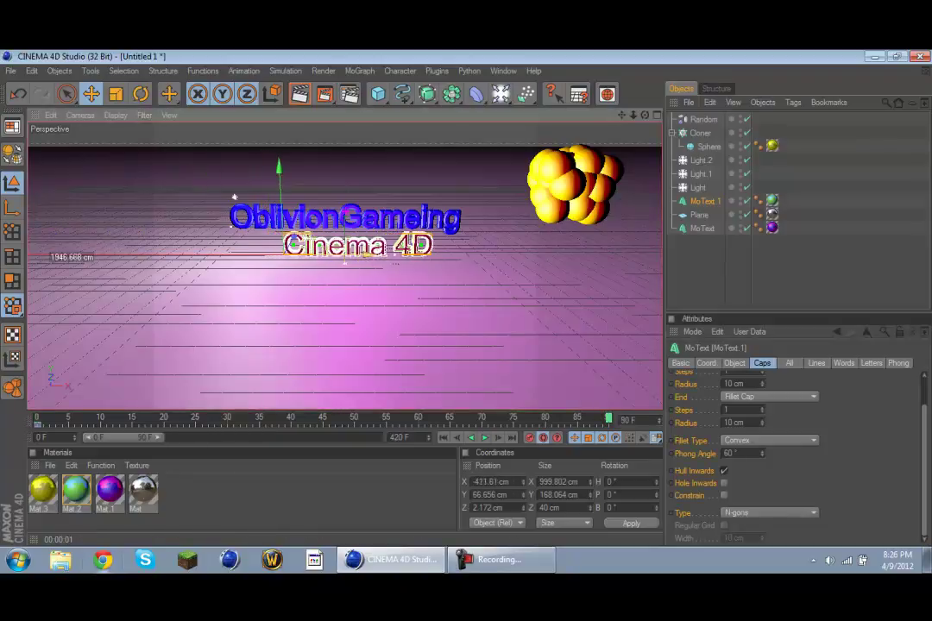
Move the first light right to X 784.296 cm beside the sphere cluster
click(571, 183)
drag(97, 437, 178, 437)
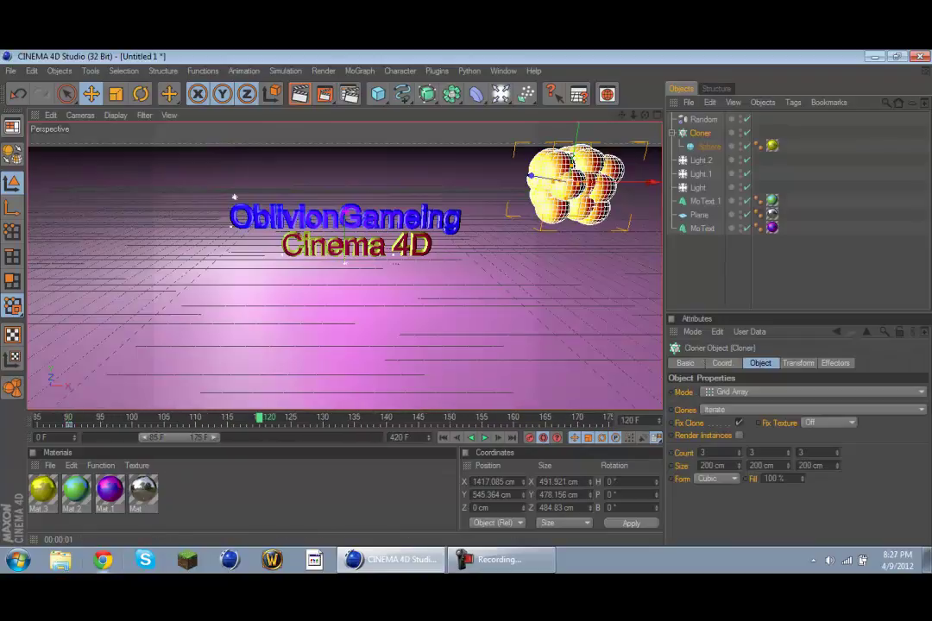
click(234, 197)
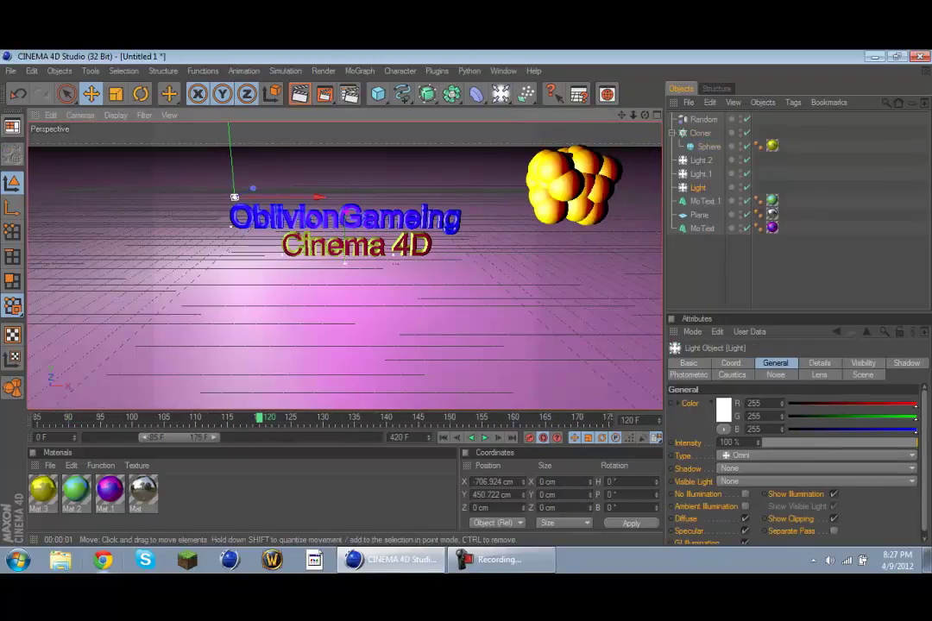
drag(179, 437, 192, 437)
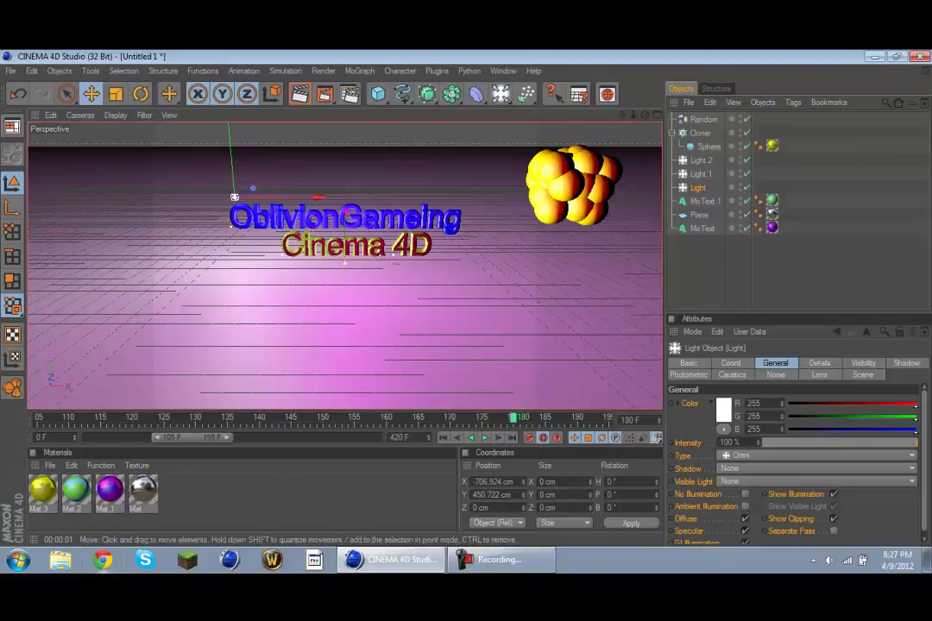
drag(311, 197, 543, 197)
drag(191, 437, 258, 437)
Recentre the sphere cloner and raise it above the title
click(699, 214)
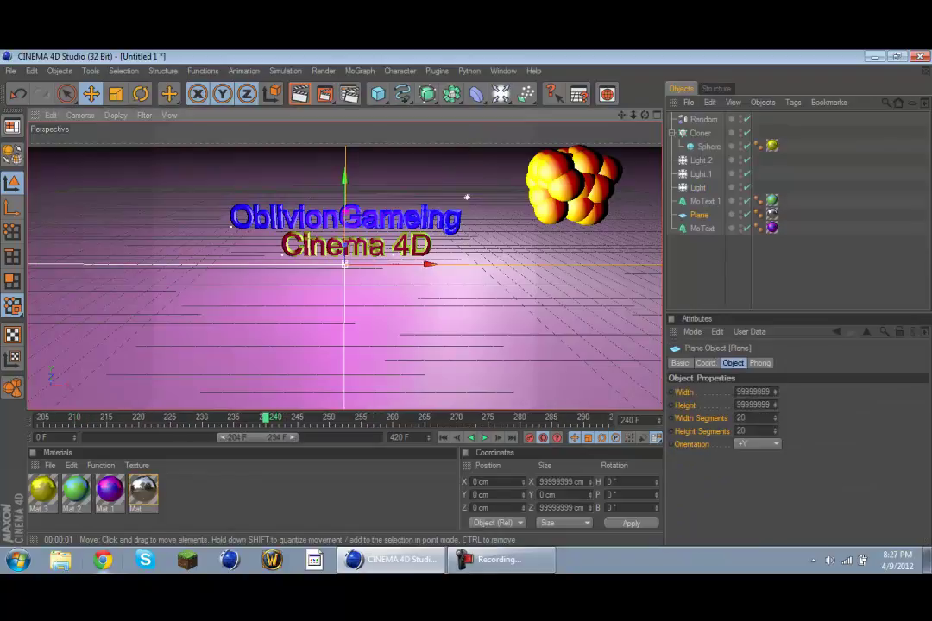
click(703, 119)
scroll(793, 458, down, 2)
drag(749, 485, 750, 518)
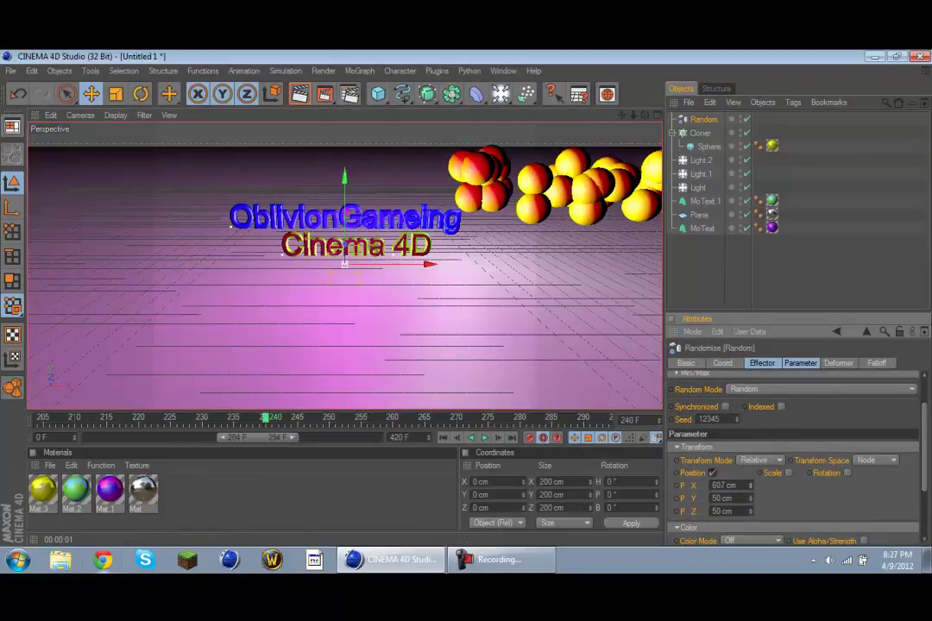
key(ctrl+z)
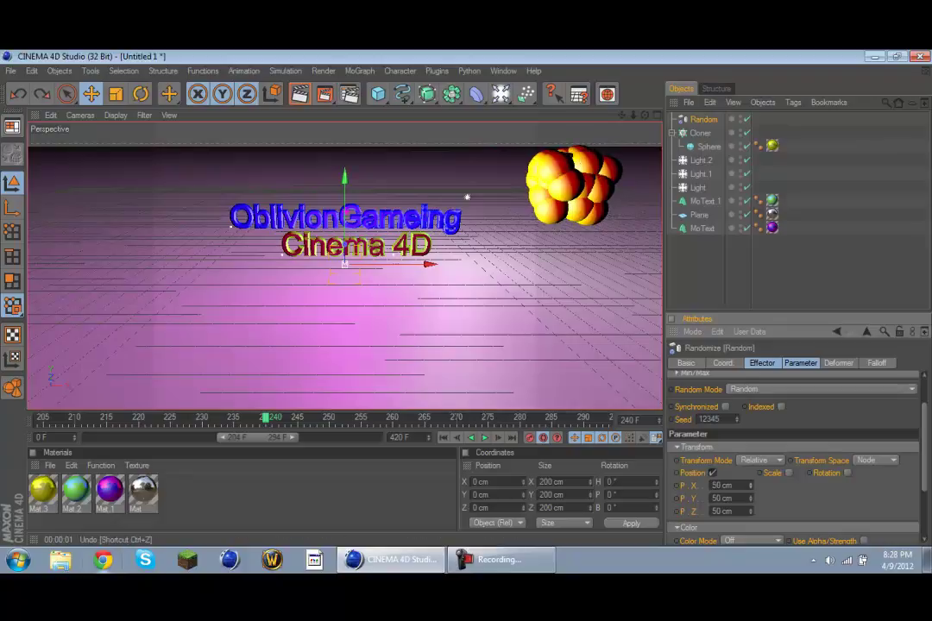
key(ctrl+z)
key(ctrl+z)
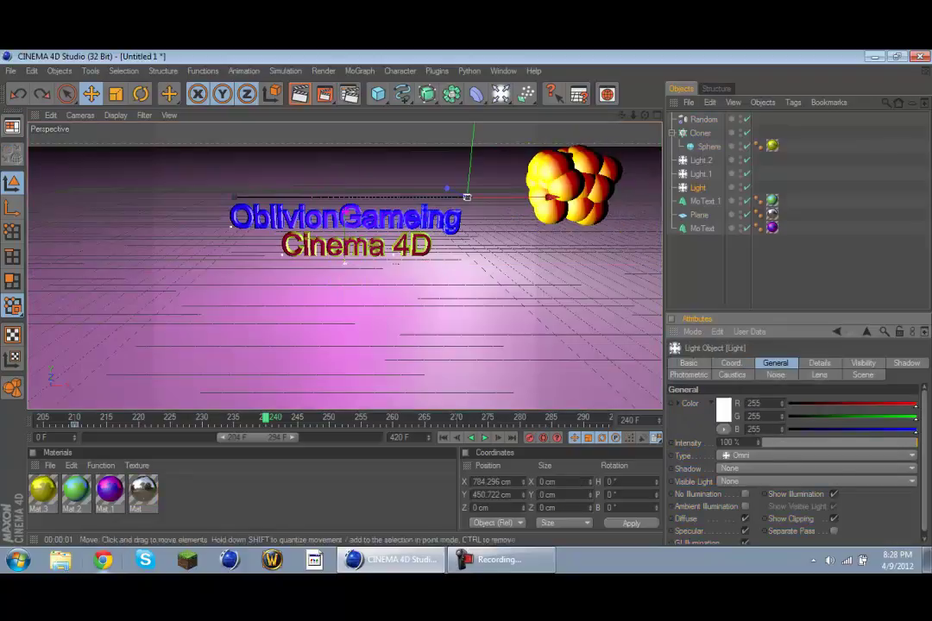
key(ctrl+z)
drag(651, 183, 543, 183)
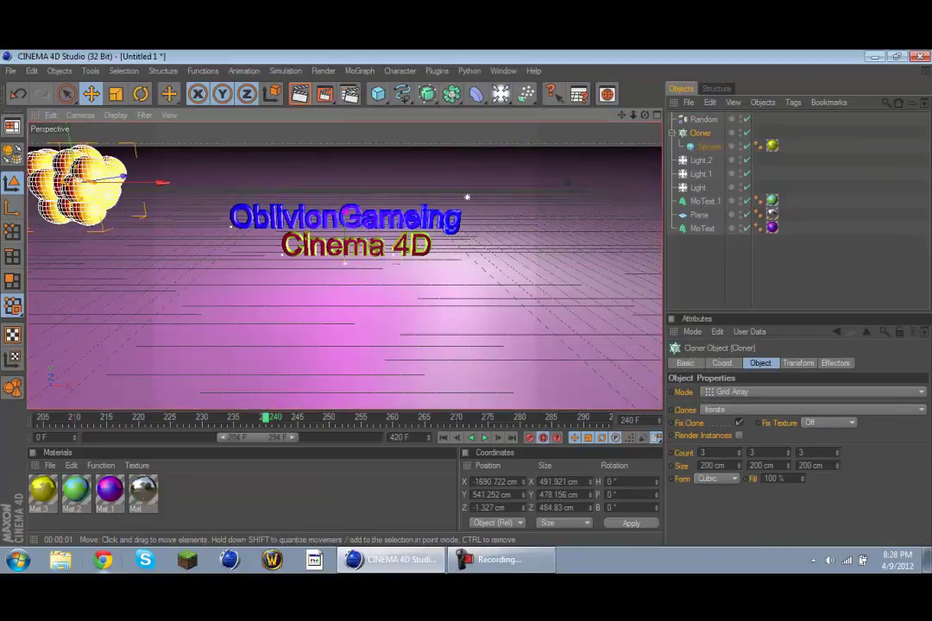
drag(162, 183, 425, 183)
drag(341, 177, 354, 148)
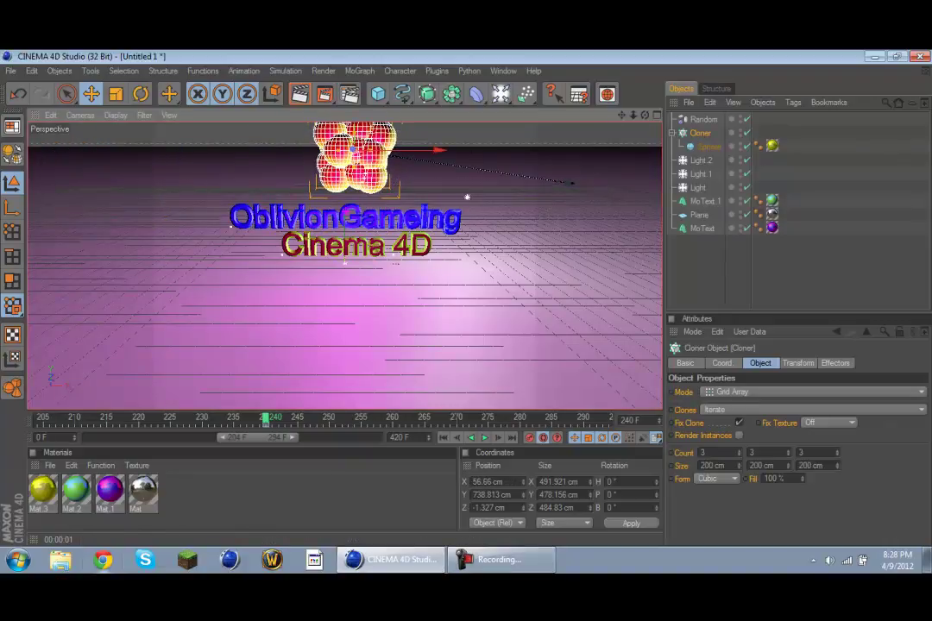
Animate the Random effector's X offset from 50 to 852 cm and play it with F8
scroll(793, 457, down, 3)
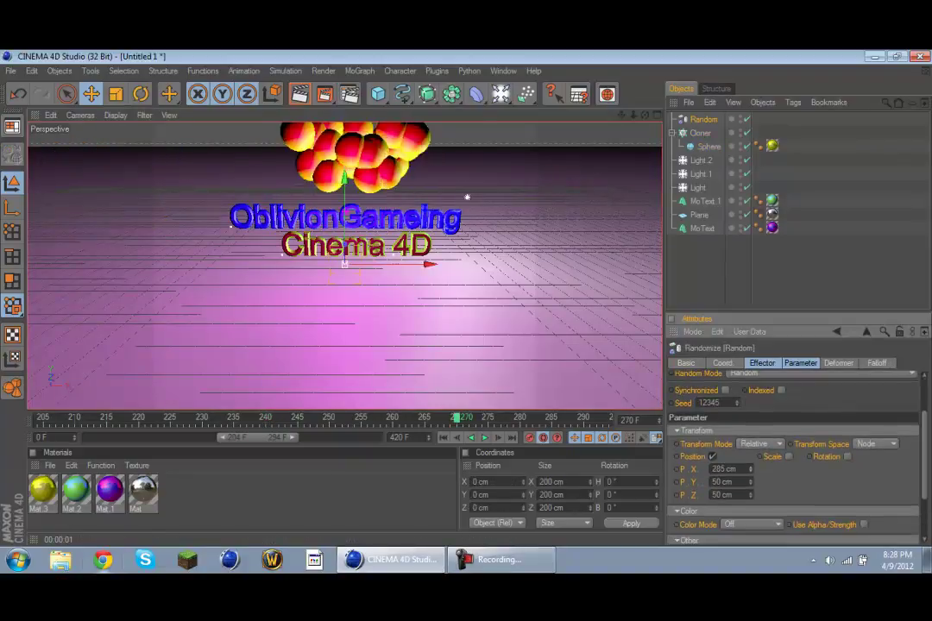
drag(750, 469, 750, 449)
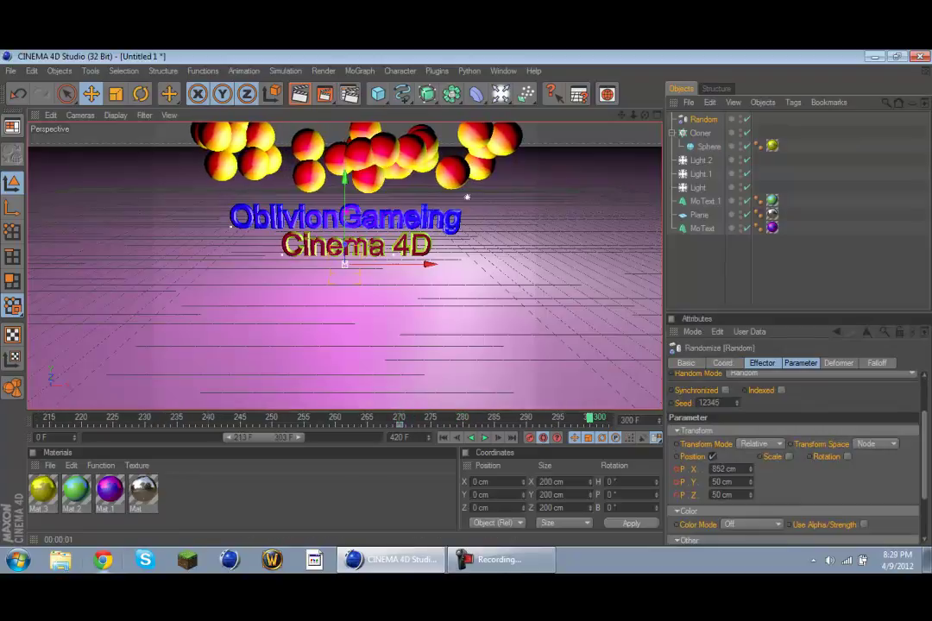
click(466, 198)
key(ctrl+z)
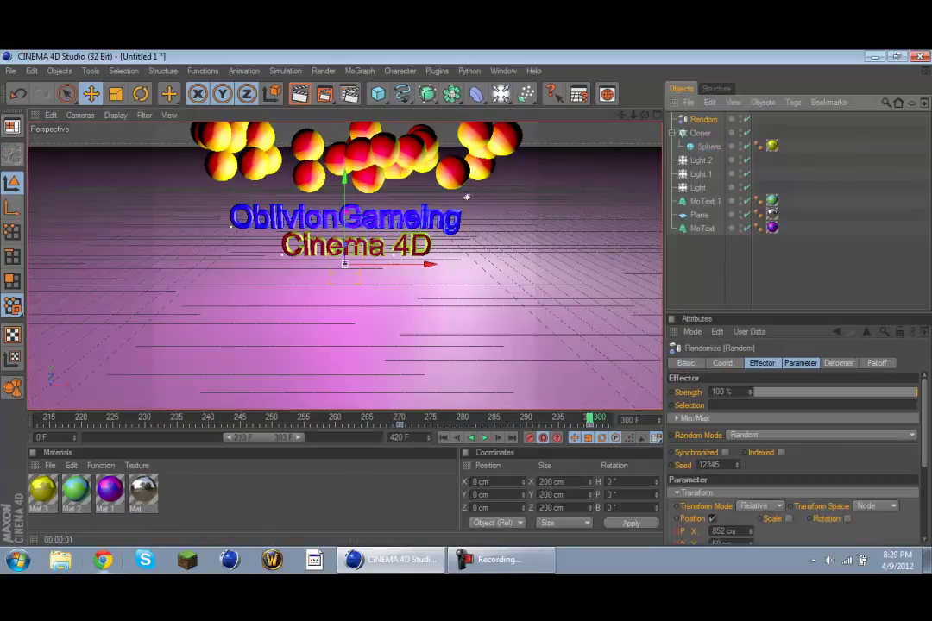
key(ctrl+z)
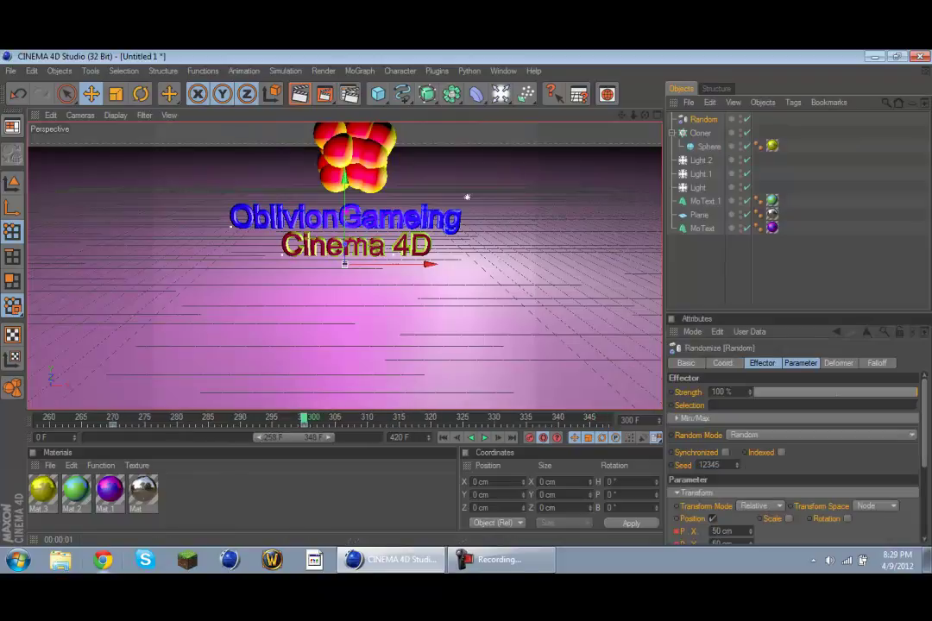
key(F8)
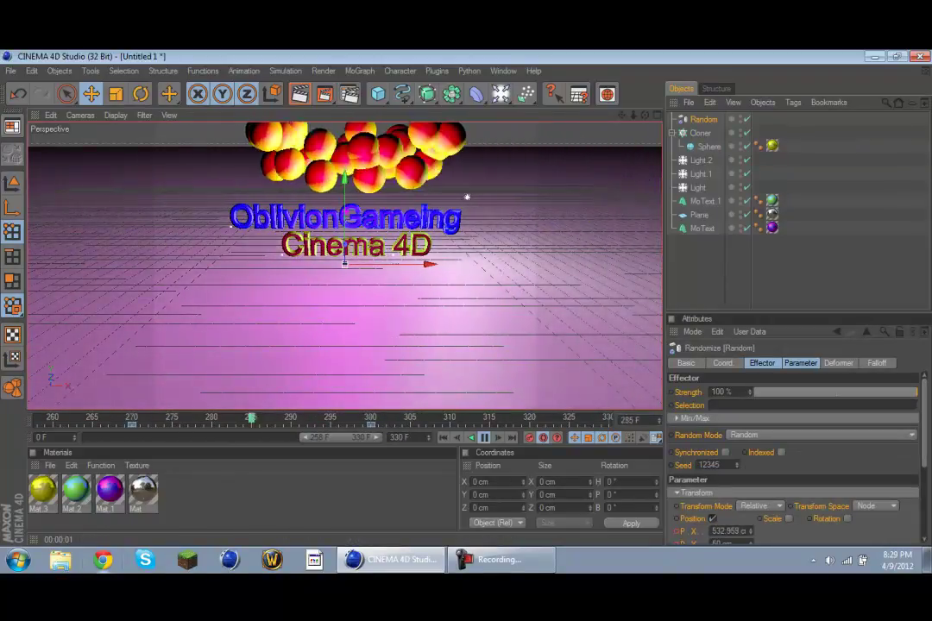
Render previews during playback, finishing with a render at frame 269
click(299, 94)
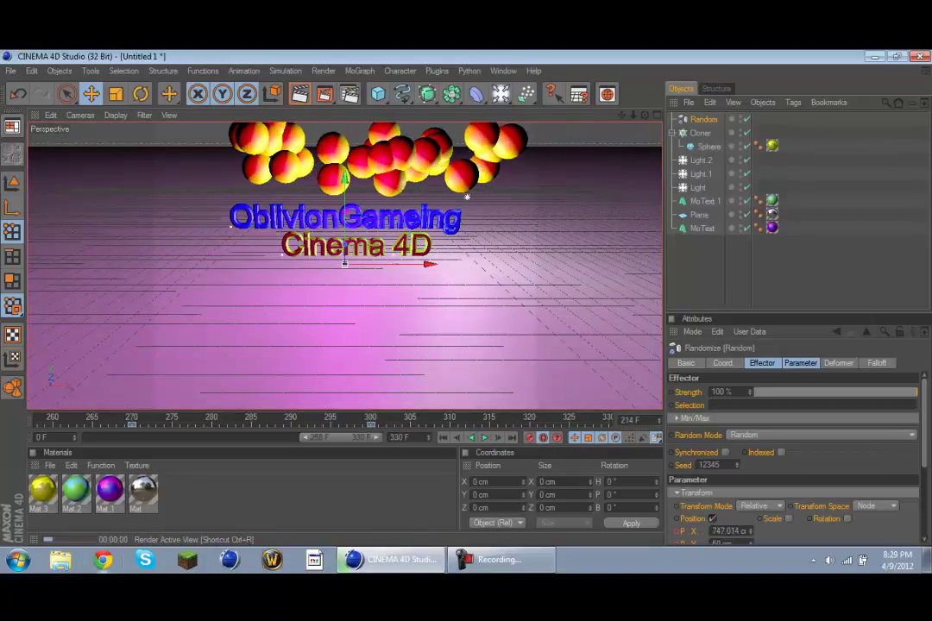
click(299, 93)
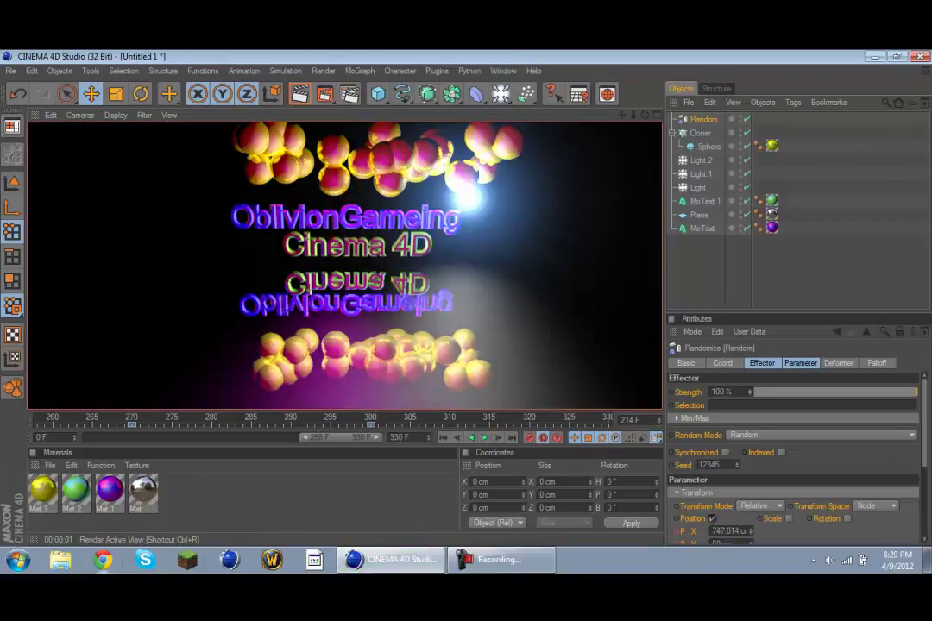
click(484, 437)
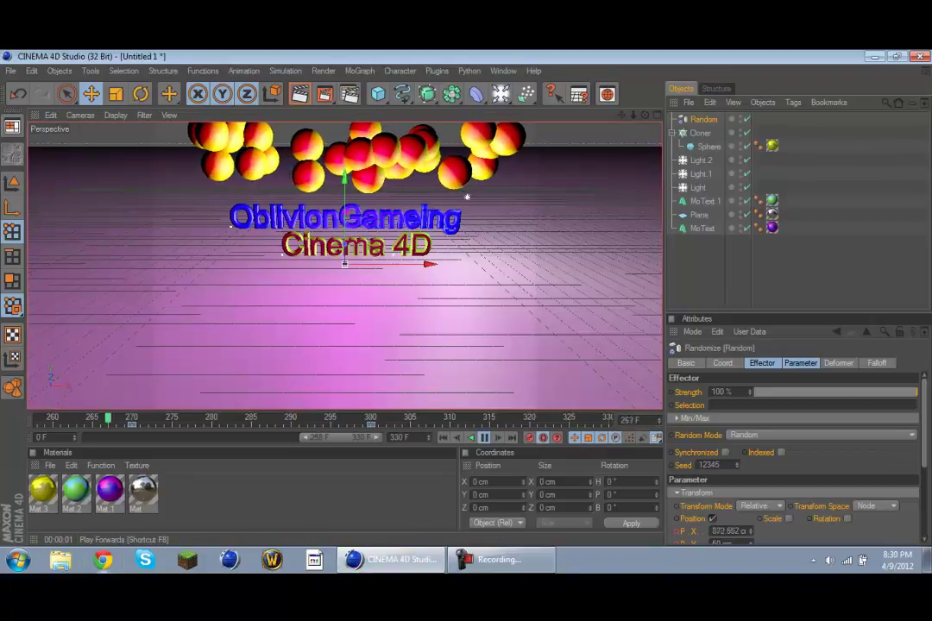
key(ctrl+r)
key(f)
key(f)
key(f)
key(ctrl+r)
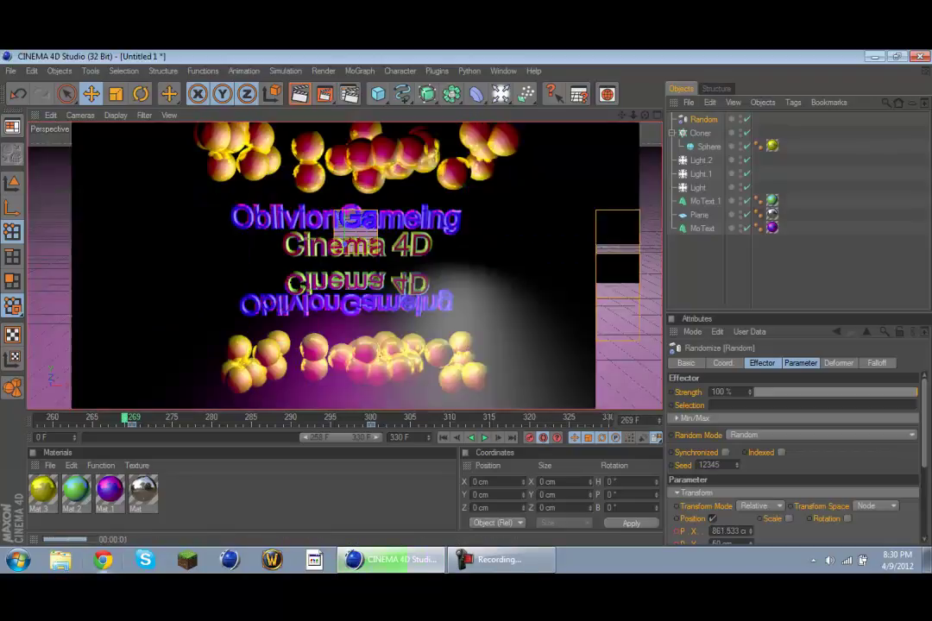